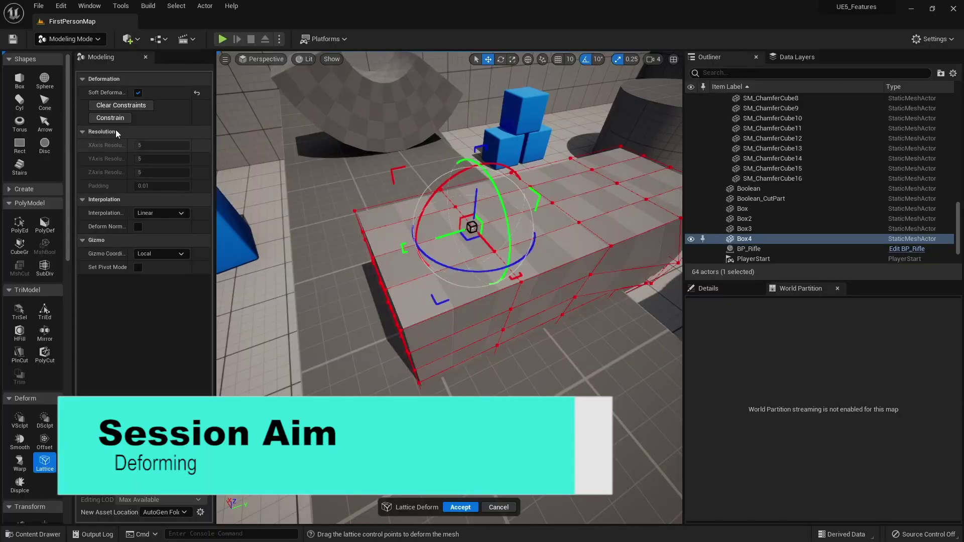
Pull the selected lattice control point on the top of Box4 upward with Soft Deformation enabled.
{"action": "left_click_drag", "start_coordinate": [483, 192], "coordinate": [490, 139]}
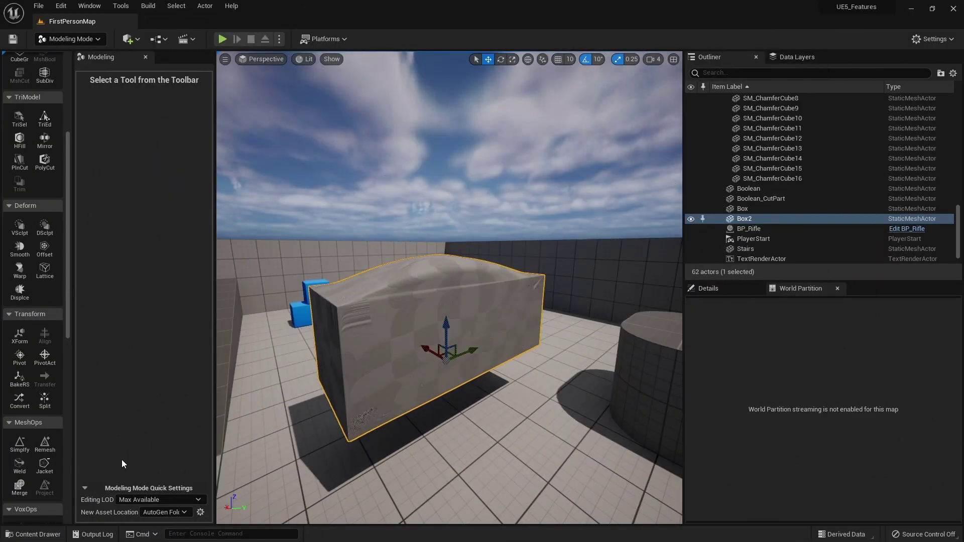
Place a cylinder with radius 50, height 200 and 16 radial slices on the grey walkway and stretch it vertically to about double height.
{"action": "right_click_drag", "start_coordinate": [339, 370], "coordinate": [322, 353]}
{"action": "key", "text": "w"}
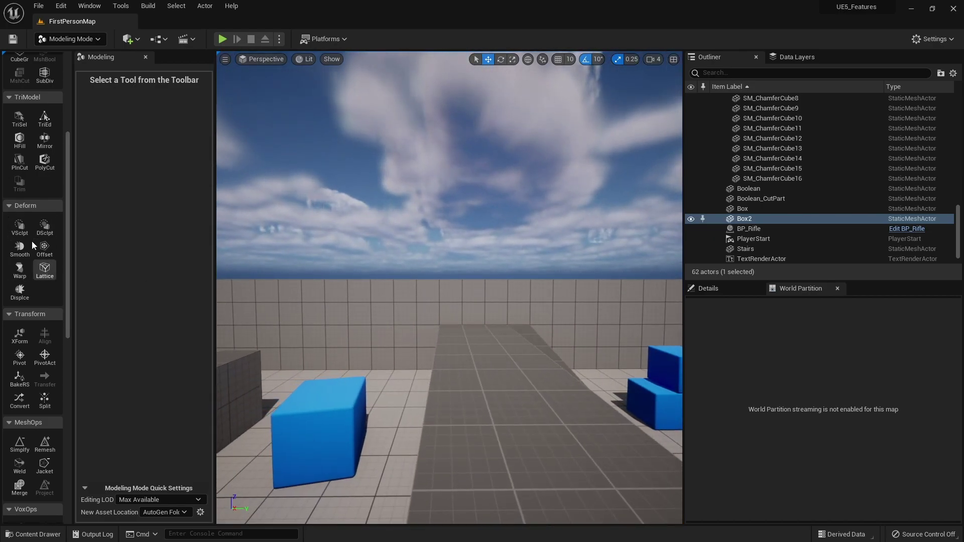
{"action": "scroll", "coordinate": [7, 156], "scroll_direction": "up", "scroll_amount": 5}
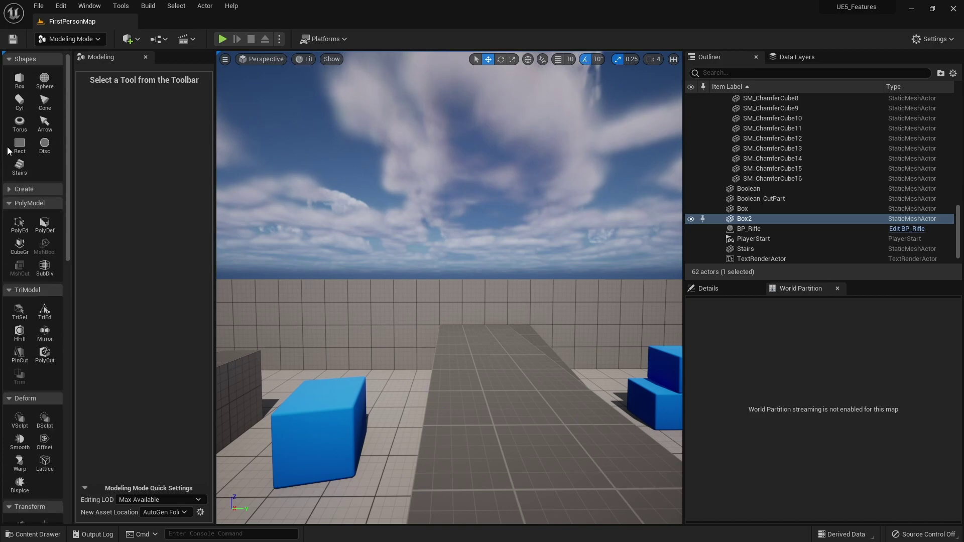
{"action": "left_click", "coordinate": [19, 101]}
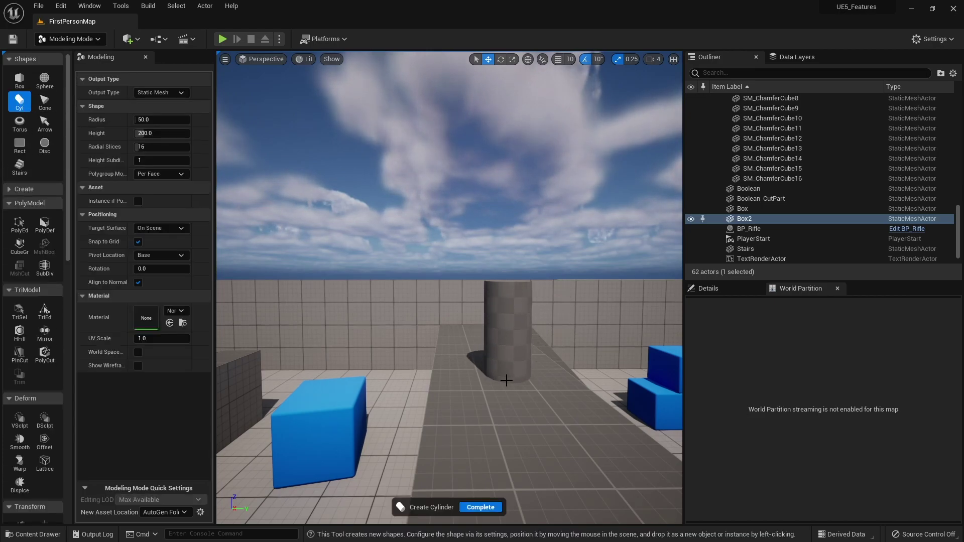
{"action": "left_click", "coordinate": [506, 396]}
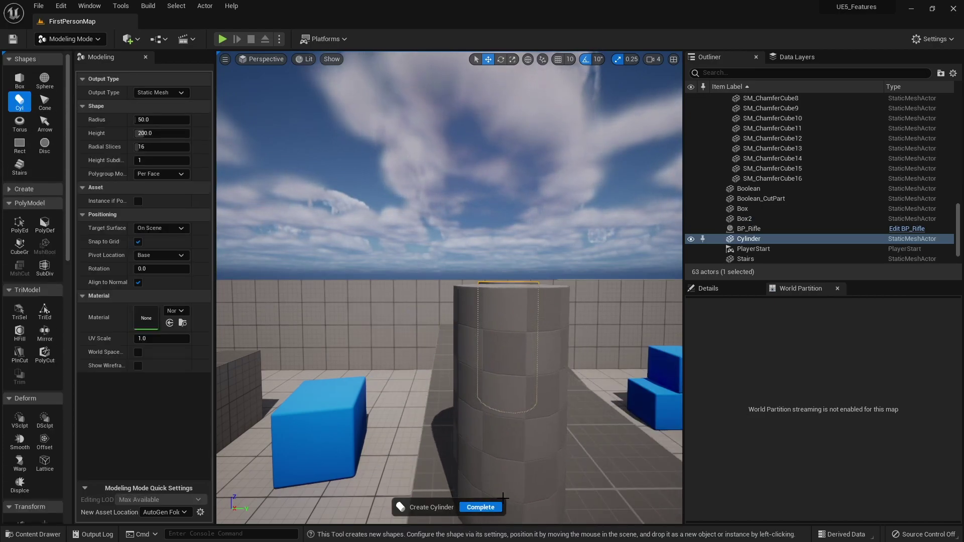
{"action": "left_click", "coordinate": [481, 507]}
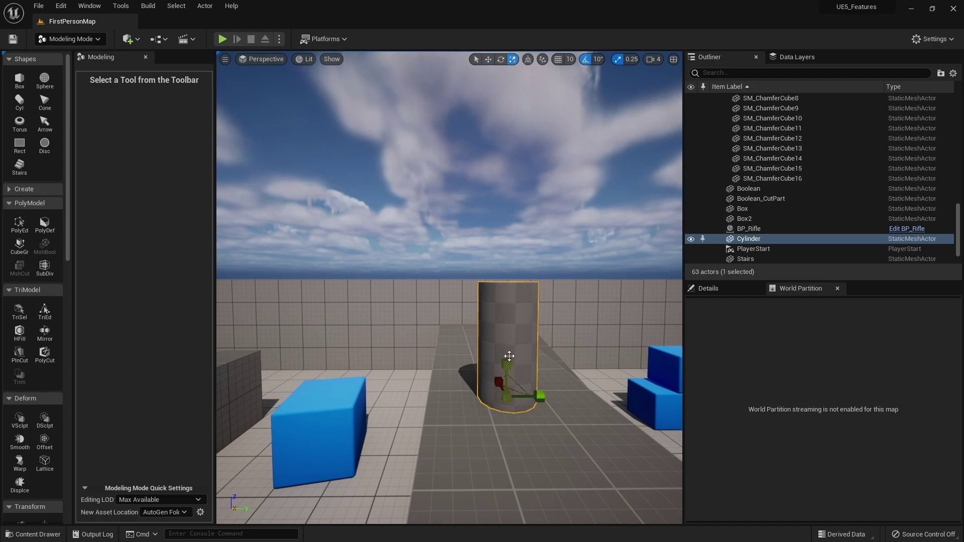
{"action": "left_click_drag", "start_coordinate": [505, 387], "coordinate": [505, 342]}
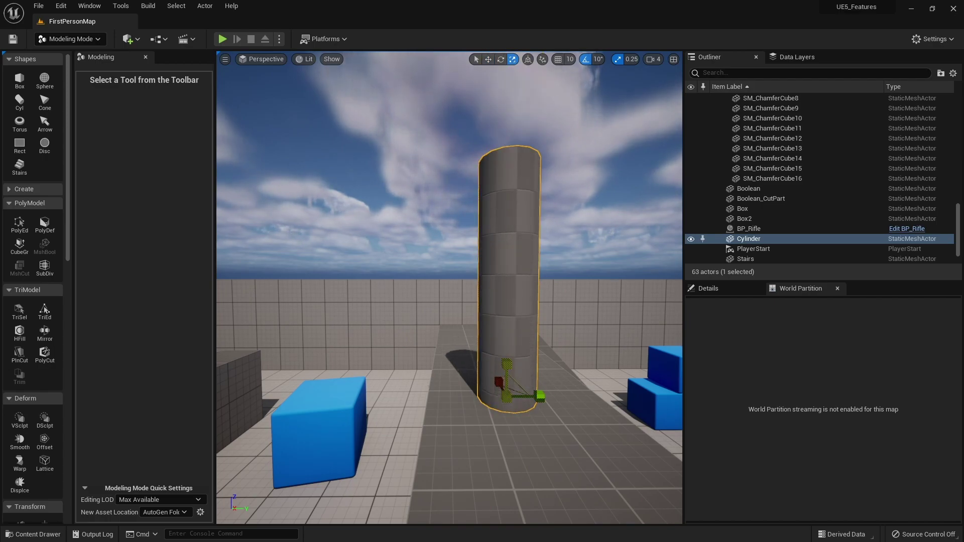
Sculpt the upper part of the cylinder outward with the Vertex Sculpt brush at size 0.25 and strength 0.5.
{"action": "right_click_drag", "start_coordinate": [548, 372], "coordinate": [551, 346]}
{"action": "key", "text": "s"}
{"action": "key", "text": "d"}
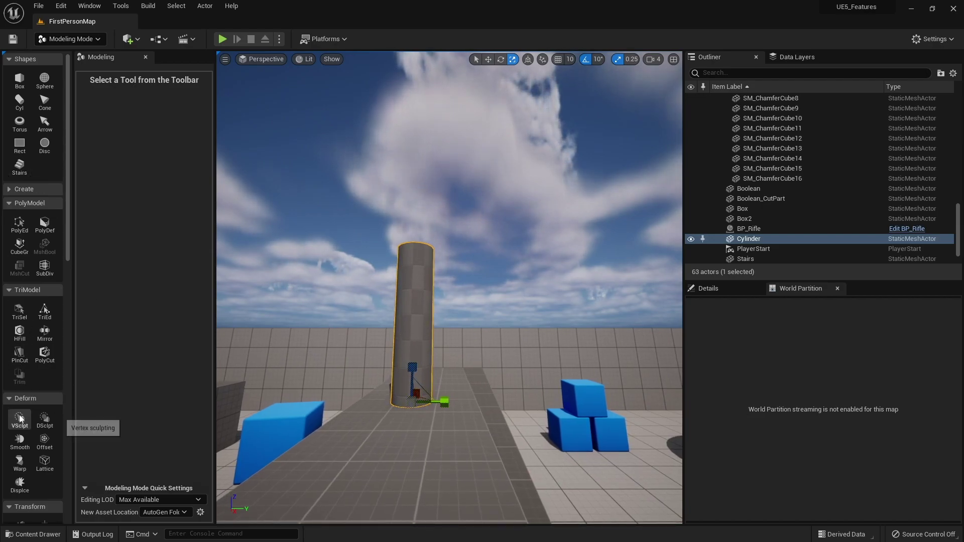
{"action": "scroll", "coordinate": [20, 418], "scroll_direction": "down", "scroll_amount": 10}
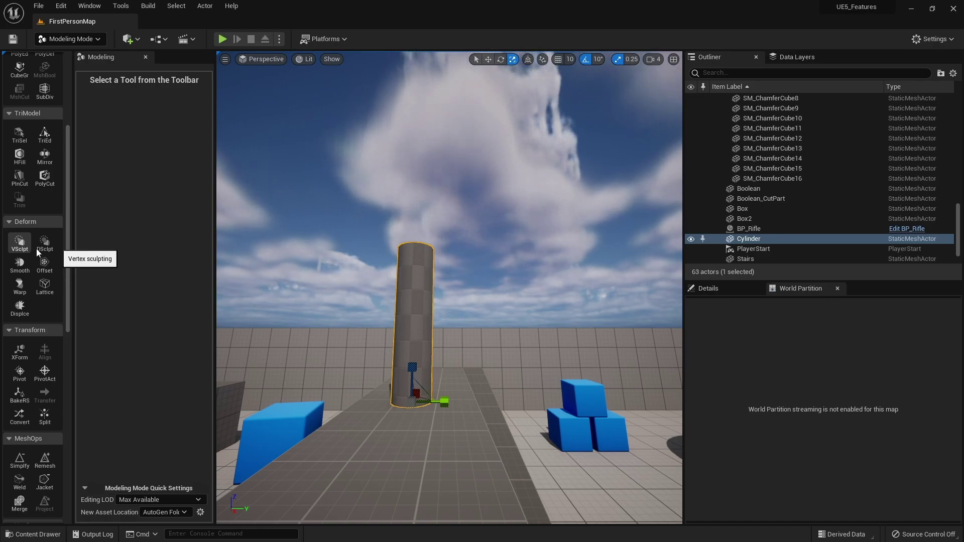
{"action": "key", "text": "w"}
{"action": "right_click_drag", "start_coordinate": [352, 292], "coordinate": [414, 317]}
{"action": "key", "text": "w"}
{"action": "mouse_move", "coordinate": [403, 217]}
{"action": "right_mouse_down"}
{"action": "mouse_move", "coordinate": [408, 151]}
{"action": "mouse_move", "coordinate": [407, 281]}
{"action": "mouse_move", "coordinate": [417, 201]}
{"action": "mouse_move", "coordinate": [431, 271]}
{"action": "right_mouse_up"}
{"action": "key", "text": "s"}
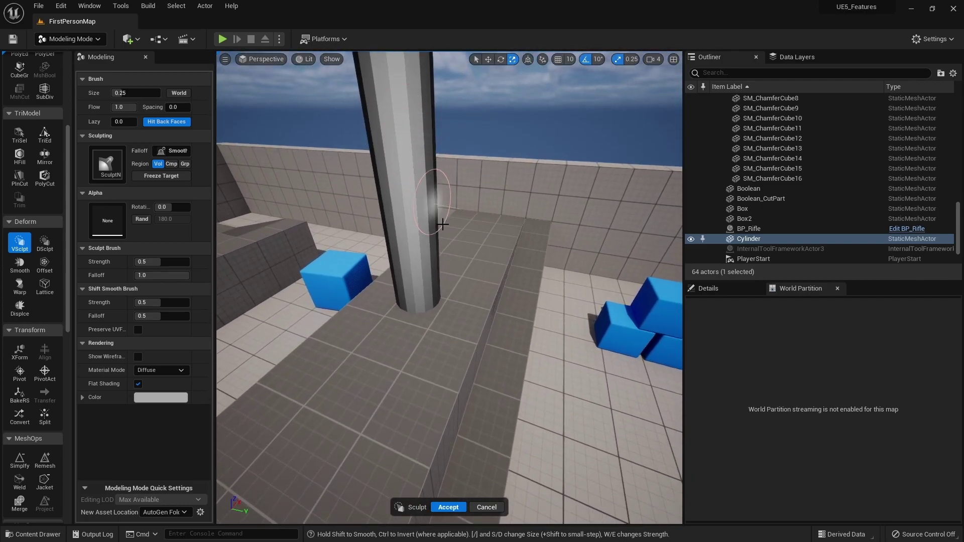
{"action": "key", "text": "e"}
{"action": "right_click_drag", "start_coordinate": [442, 224], "coordinate": [442, 200]}
{"action": "left_click_drag", "start_coordinate": [377, 256], "coordinate": [366, 256]}
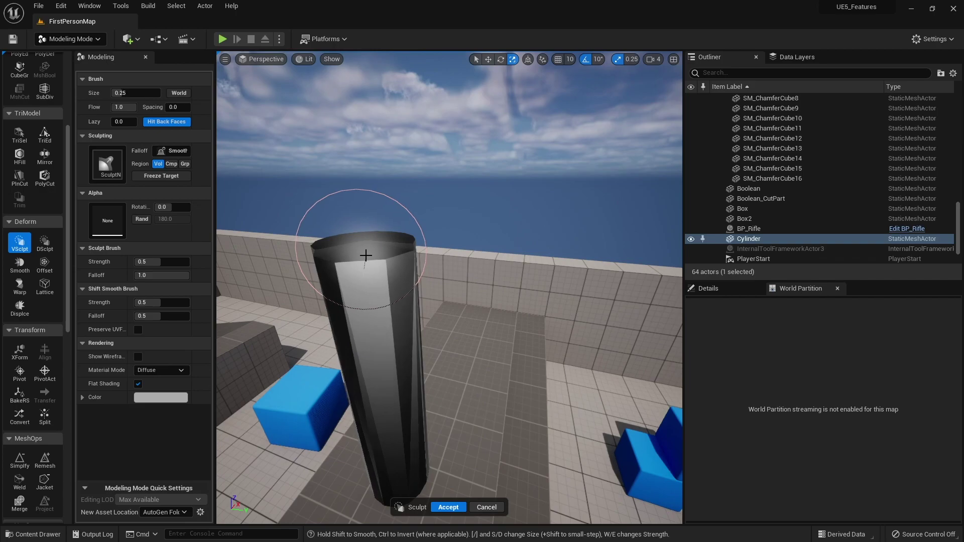
{"action": "left_click", "coordinate": [366, 256]}
{"action": "left_click", "coordinate": [392, 256]}
{"action": "left_click", "coordinate": [350, 273]}
{"action": "left_click", "coordinate": [392, 272]}
{"action": "right_click_drag", "start_coordinate": [393, 272], "coordinate": [370, 249]}
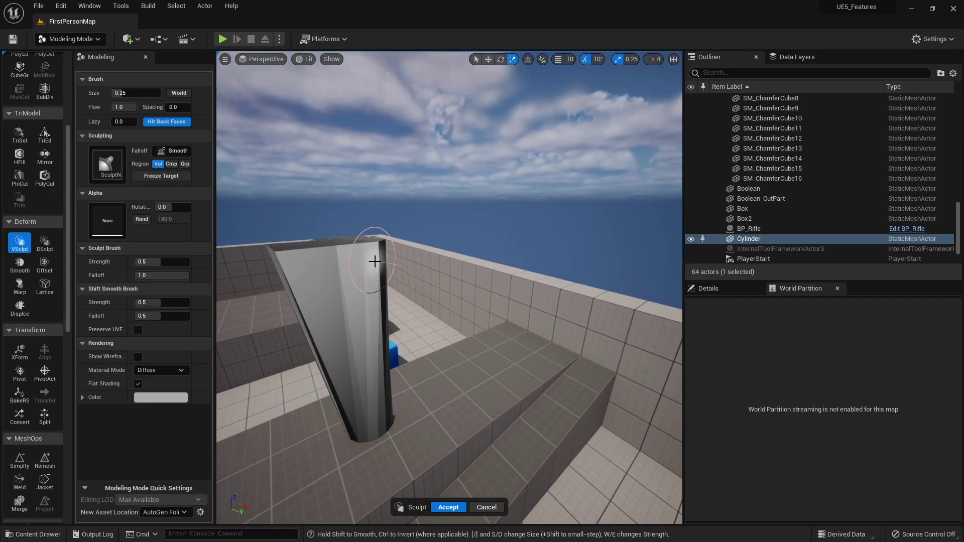
{"action": "left_click", "coordinate": [361, 274]}
{"action": "mouse_move", "coordinate": [377, 326]}
{"action": "right_mouse_down"}
{"action": "mouse_move", "coordinate": [376, 297]}
{"action": "mouse_move", "coordinate": [354, 354]}
{"action": "mouse_move", "coordinate": [346, 352]}
{"action": "right_mouse_up"}
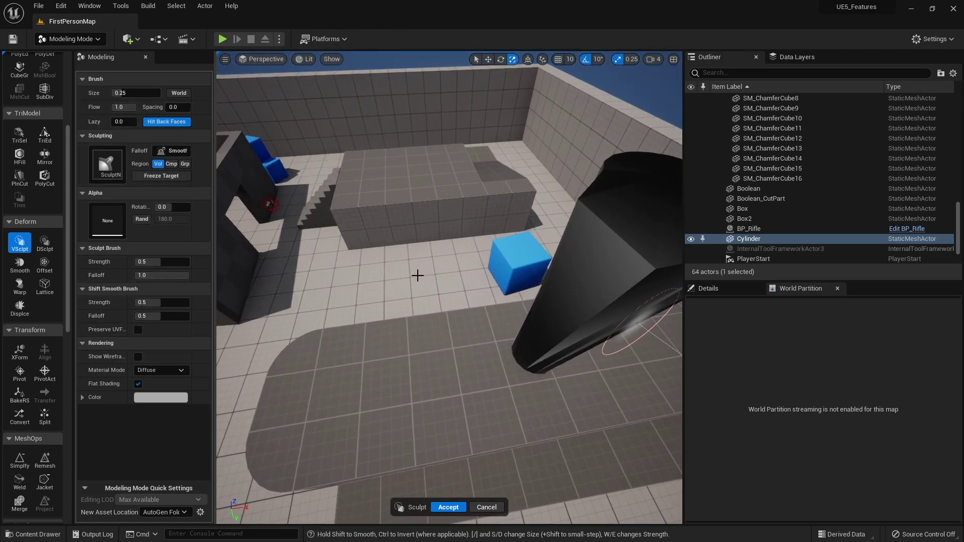
{"action": "mouse_move", "coordinate": [417, 276]}
{"action": "right_mouse_down"}
{"action": "mouse_move", "coordinate": [433, 291]}
{"action": "mouse_move", "coordinate": [584, 296]}
{"action": "mouse_move", "coordinate": [513, 263]}
{"action": "right_mouse_up"}
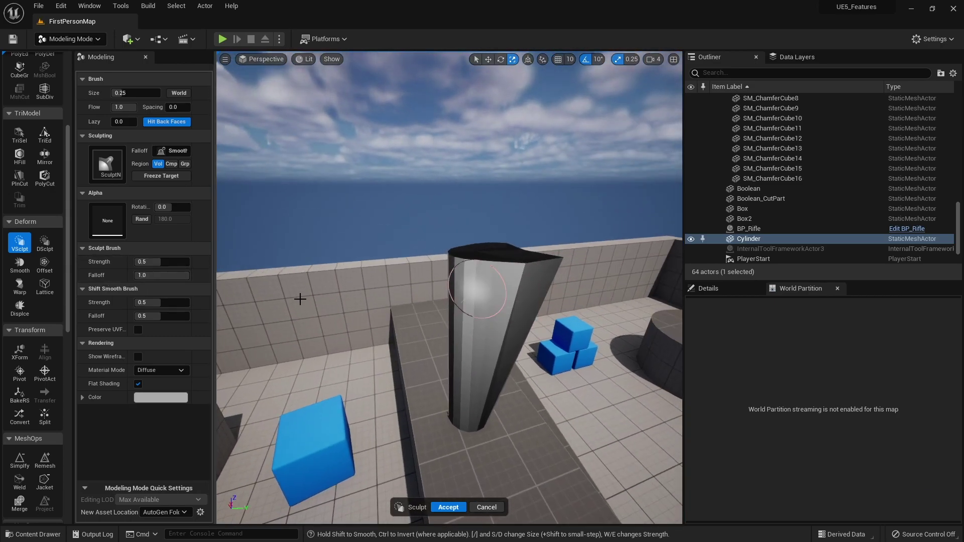
Undo the vertex sculpting brush strokes on the cylinder.
{"action": "key", "text": "ctrl+z"}
{"action": "key", "text": "ctrl+z"}
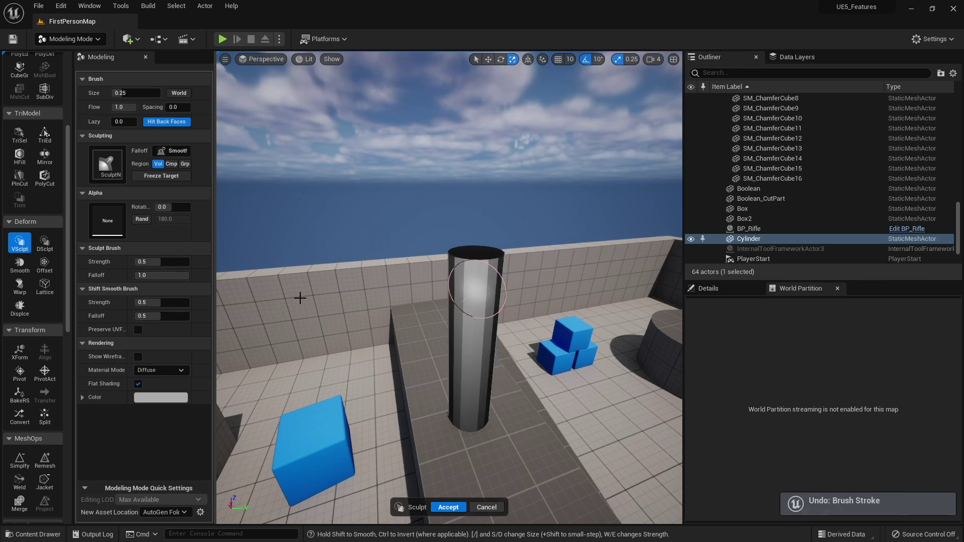
Try reshaping the cylinder's sides with the DynaSculpt Move brush and discard the sculpt.
{"action": "left_click", "coordinate": [50, 241]}
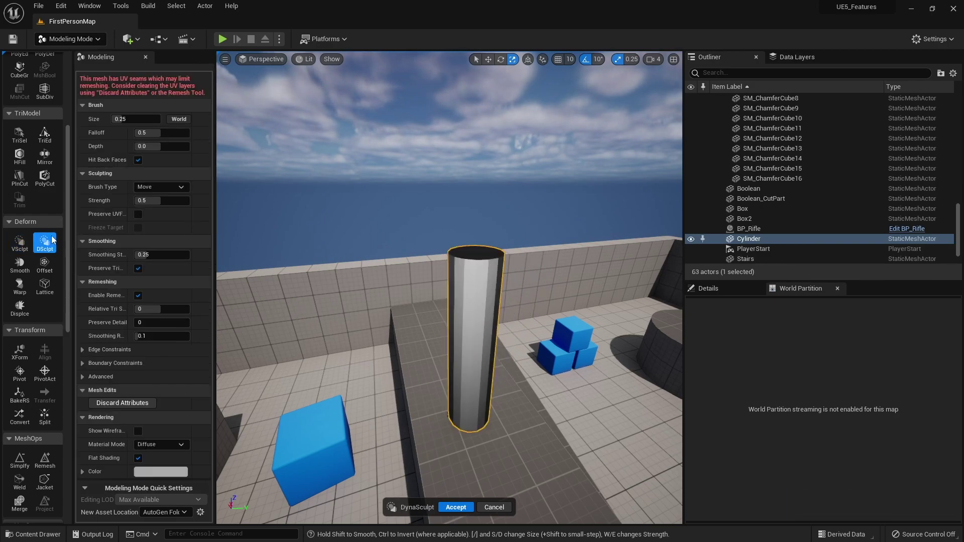
{"action": "mouse_move", "coordinate": [445, 269]}
{"action": "right_mouse_down"}
{"action": "mouse_move", "coordinate": [409, 285]}
{"action": "mouse_move", "coordinate": [408, 271]}
{"action": "right_mouse_up"}
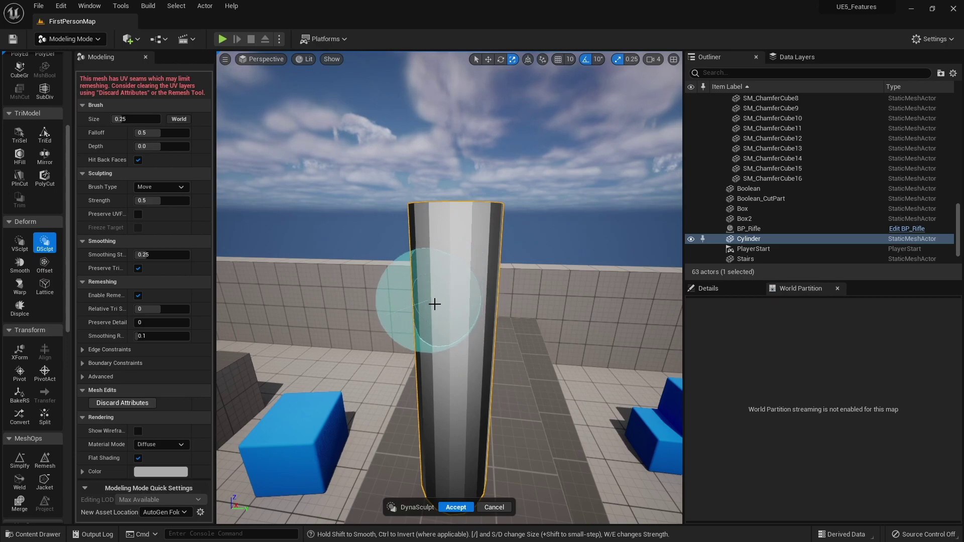
{"action": "right_click_drag", "start_coordinate": [433, 303], "coordinate": [441, 291]}
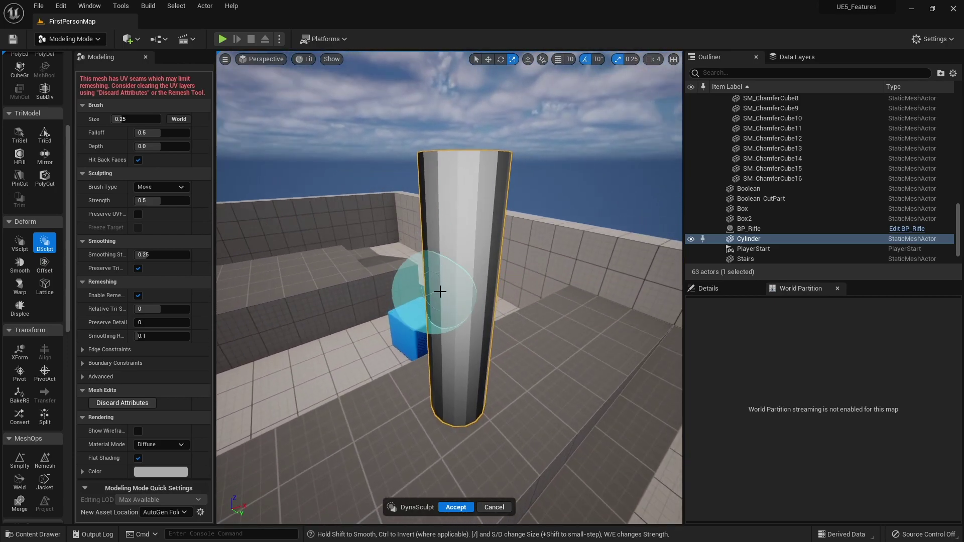
{"action": "mouse_move", "coordinate": [458, 213]}
{"action": "left_mouse_down"}
{"action": "mouse_move", "coordinate": [460, 174]}
{"action": "mouse_move", "coordinate": [465, 328]}
{"action": "left_mouse_up"}
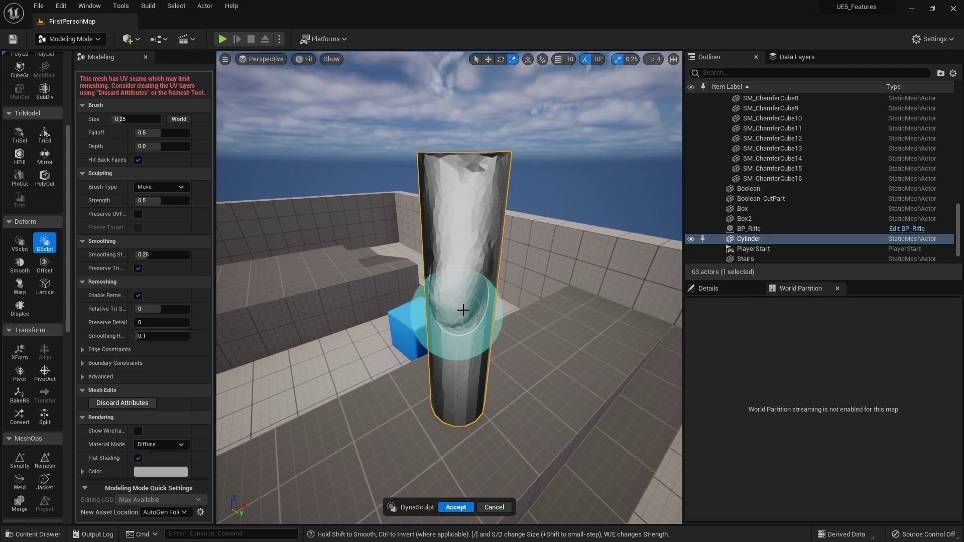
{"action": "key", "text": "d"}
{"action": "right_click_drag", "start_coordinate": [462, 310], "coordinate": [438, 280]}
{"action": "mouse_move", "coordinate": [439, 279]}
{"action": "left_mouse_down"}
{"action": "mouse_move", "coordinate": [424, 299]}
{"action": "mouse_move", "coordinate": [447, 311]}
{"action": "mouse_move", "coordinate": [454, 308]}
{"action": "mouse_move", "coordinate": [433, 300]}
{"action": "mouse_move", "coordinate": [431, 272]}
{"action": "left_mouse_up"}
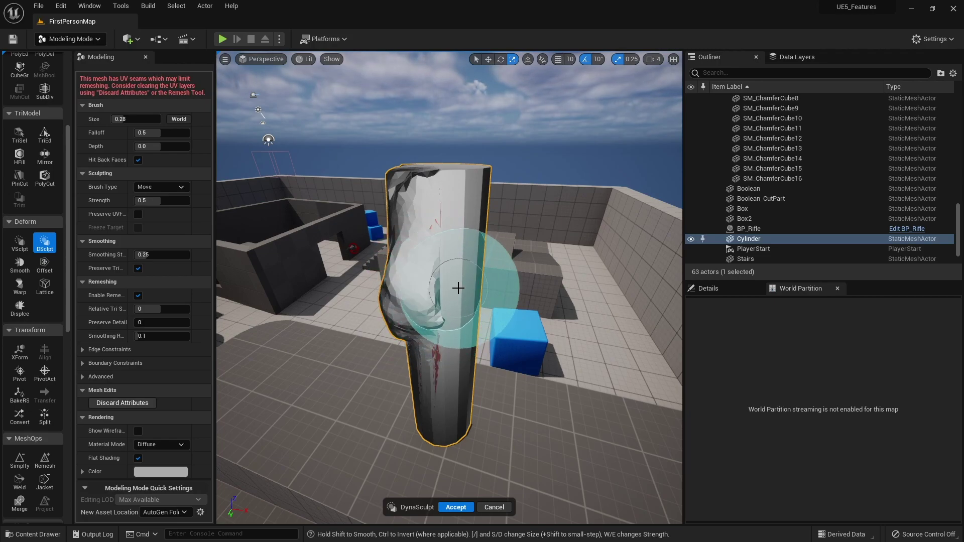
{"action": "mouse_move", "coordinate": [471, 298]}
{"action": "right_mouse_down"}
{"action": "mouse_move", "coordinate": [564, 323]}
{"action": "mouse_move", "coordinate": [501, 351]}
{"action": "mouse_move", "coordinate": [478, 340]}
{"action": "mouse_move", "coordinate": [500, 316]}
{"action": "right_mouse_up"}
{"action": "scroll", "coordinate": [501, 316], "scroll_direction": "up", "scroll_amount": 1}
{"action": "mouse_move", "coordinate": [486, 310]}
{"action": "left_mouse_down"}
{"action": "mouse_move", "coordinate": [452, 303]}
{"action": "mouse_move", "coordinate": [471, 297]}
{"action": "mouse_move", "coordinate": [462, 315]}
{"action": "mouse_move", "coordinate": [490, 355]}
{"action": "mouse_move", "coordinate": [488, 387]}
{"action": "mouse_move", "coordinate": [472, 382]}
{"action": "left_mouse_up"}
{"action": "mouse_move", "coordinate": [472, 383]}
{"action": "right_mouse_down"}
{"action": "mouse_move", "coordinate": [420, 301]}
{"action": "mouse_move", "coordinate": [387, 301]}
{"action": "mouse_move", "coordinate": [434, 311]}
{"action": "mouse_move", "coordinate": [566, 241]}
{"action": "right_mouse_up"}
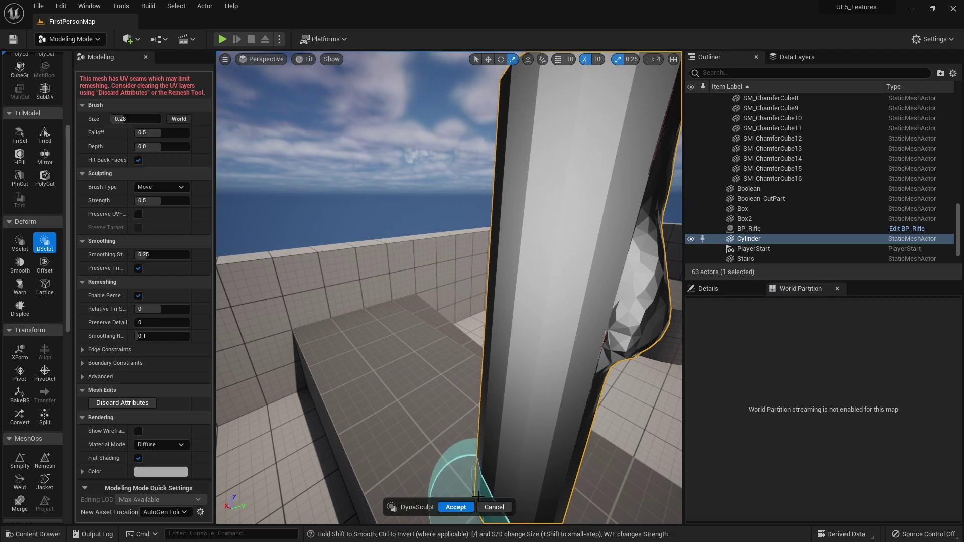
{"action": "left_click", "coordinate": [495, 507]}
{"action": "key", "text": "f"}
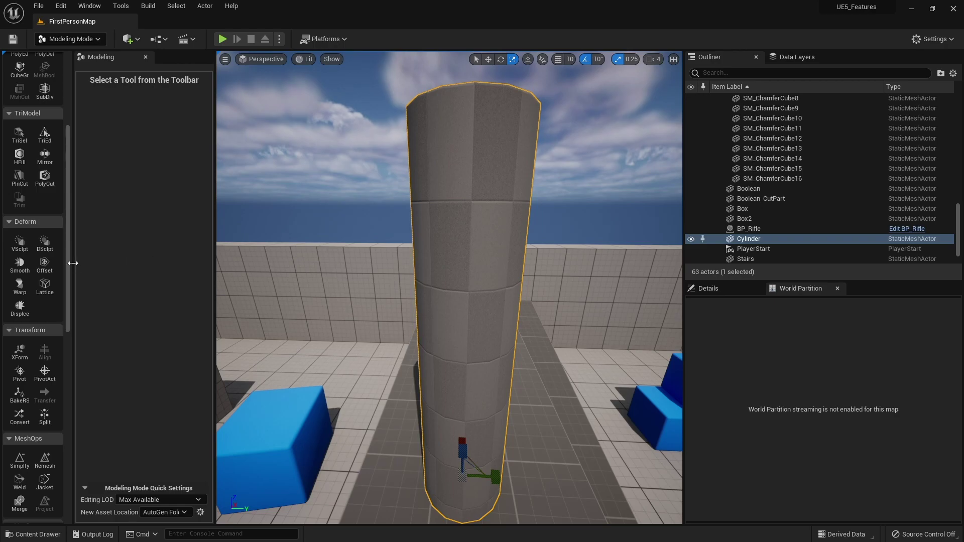
Dent one side of the cylinder from top to bottom with the DynaSculpt Move brush at size 0.275.
{"action": "left_click", "coordinate": [38, 248]}
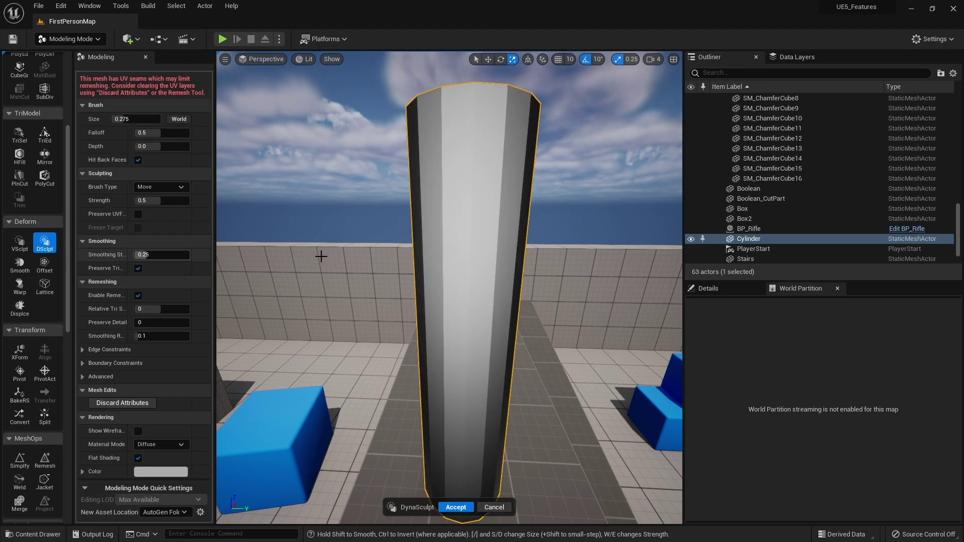
{"action": "mouse_move", "coordinate": [427, 179]}
{"action": "left_mouse_down"}
{"action": "mouse_move", "coordinate": [456, 369]}
{"action": "mouse_move", "coordinate": [477, 256]}
{"action": "mouse_move", "coordinate": [484, 291]}
{"action": "mouse_move", "coordinate": [482, 269]}
{"action": "mouse_move", "coordinate": [416, 321]}
{"action": "left_mouse_up"}
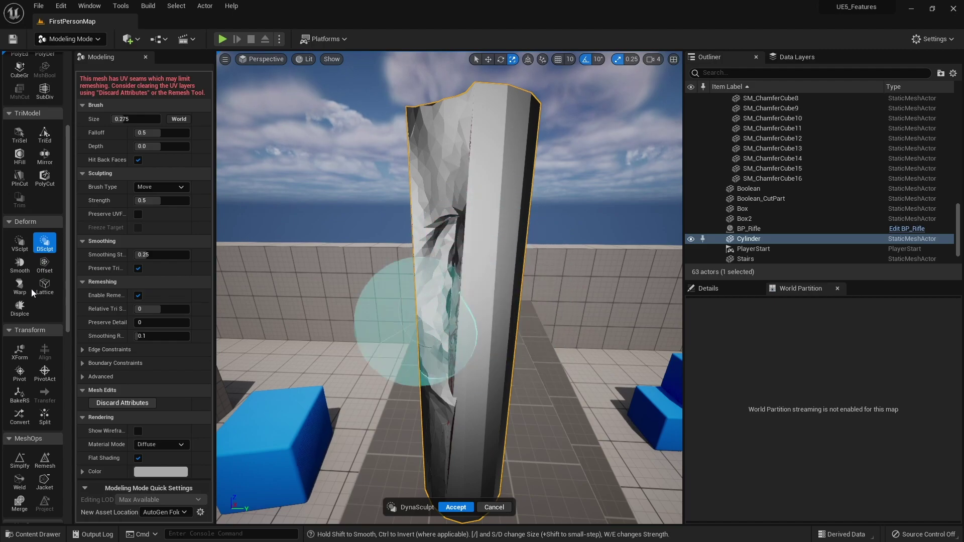
Preview Fast Iterative smoothing on the sculpted cylinder, lower the smoothing amount to about 0.018, reduce the steps, and cancel the smoothing.
{"action": "left_click", "coordinate": [19, 265]}
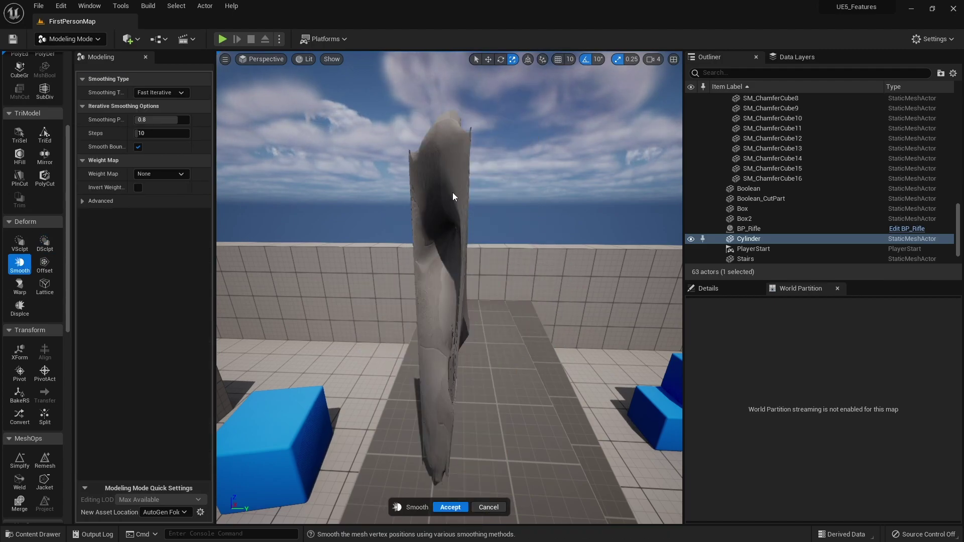
{"action": "right_click_drag", "start_coordinate": [453, 197], "coordinate": [475, 298]}
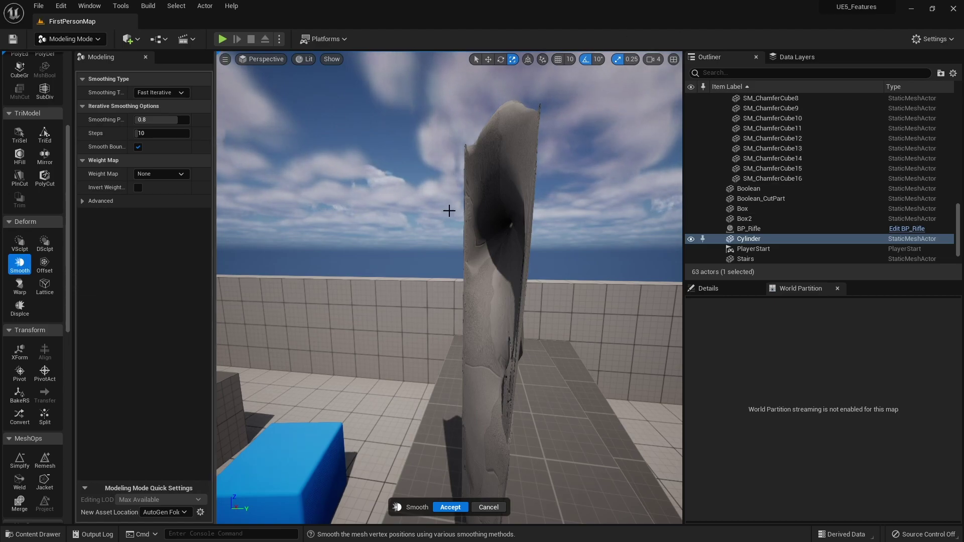
{"action": "right_click_drag", "start_coordinate": [543, 426], "coordinate": [529, 260]}
{"action": "key", "text": "d"}
{"action": "key", "text": "a"}
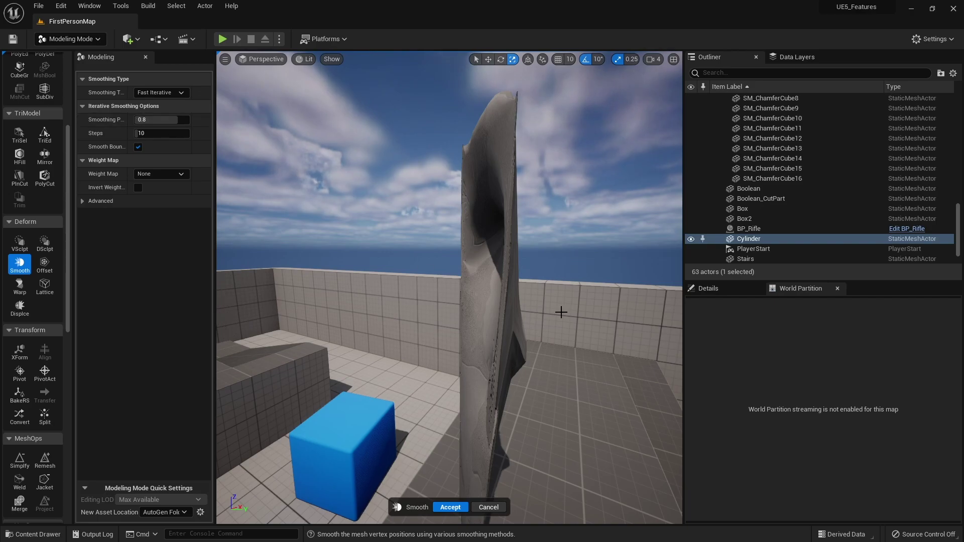
{"action": "left_click_drag", "start_coordinate": [182, 119], "coordinate": [135, 119]}
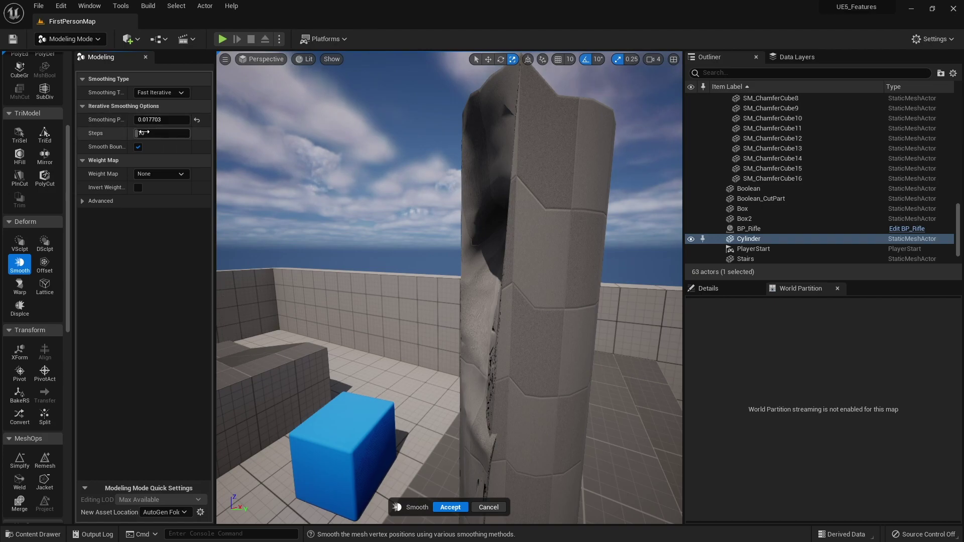
{"action": "left_click_drag", "start_coordinate": [145, 132], "coordinate": [135, 133]}
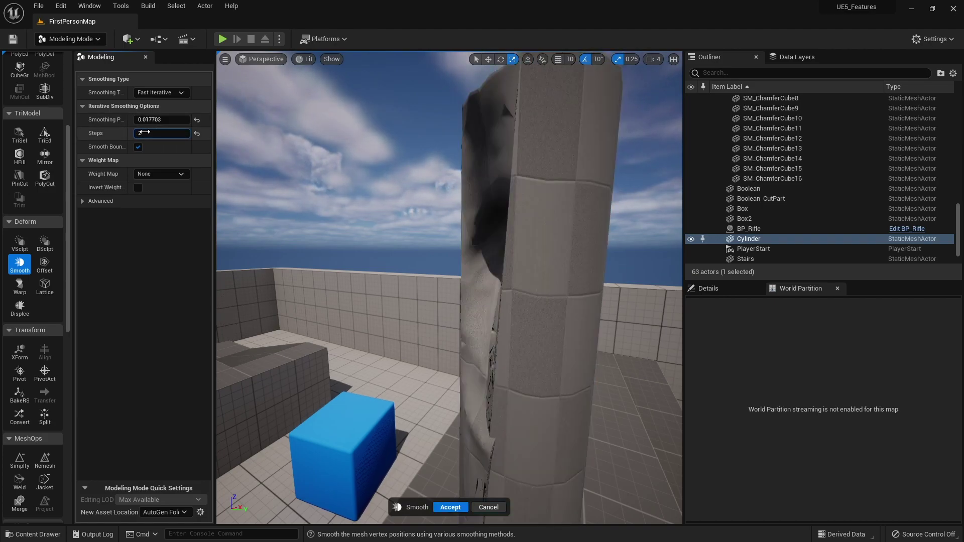
{"action": "left_click", "coordinate": [489, 505]}
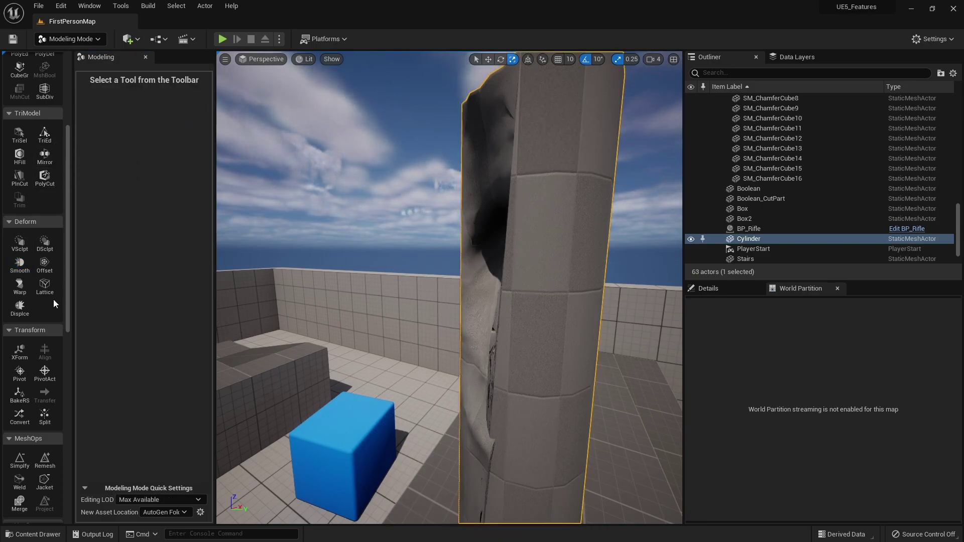
Undo the dynamic sculpt that dented the cylinder's side.
{"action": "key", "text": "f"}
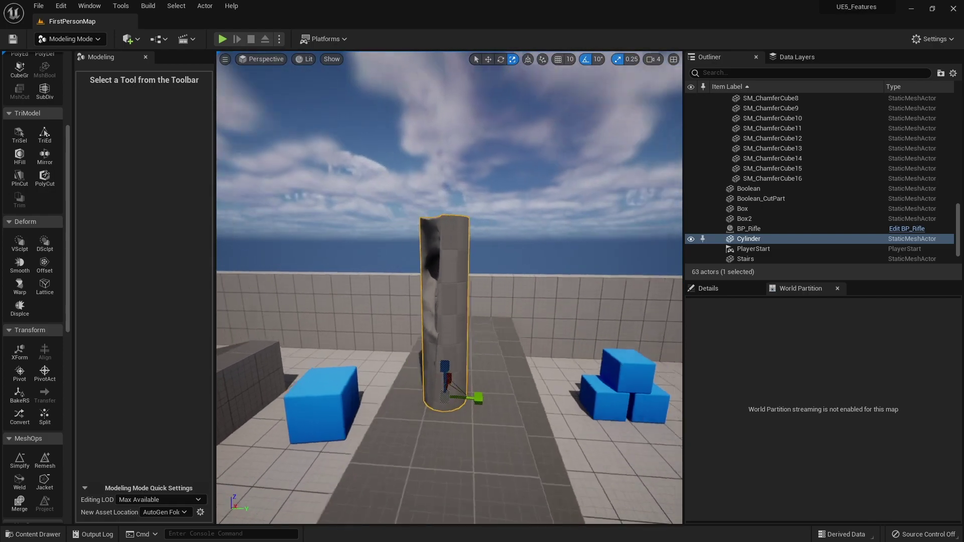
{"action": "key", "text": "ctrl+z"}
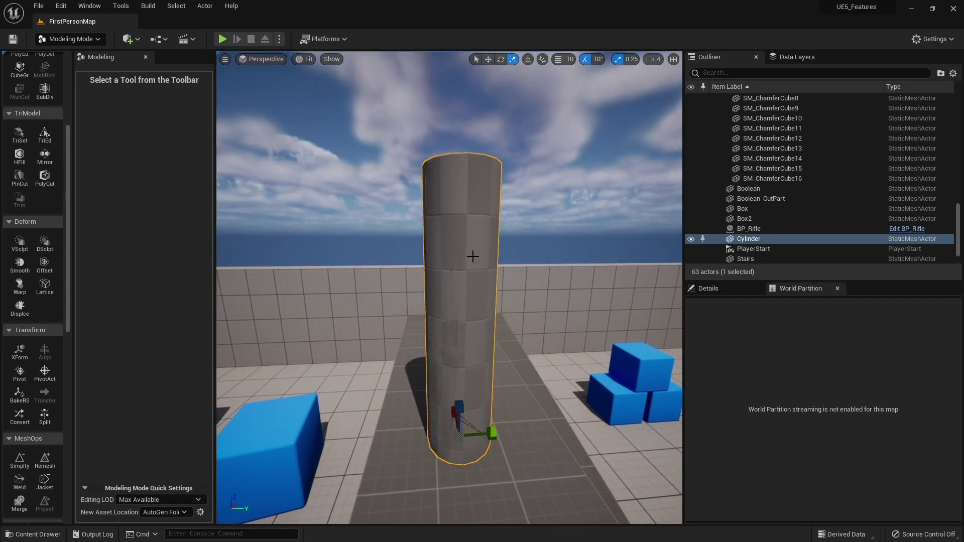
Thicken the cylinder with an Iterative Offset at a distance of about 34.6 and accept the result.
{"action": "left_click", "coordinate": [44, 265]}
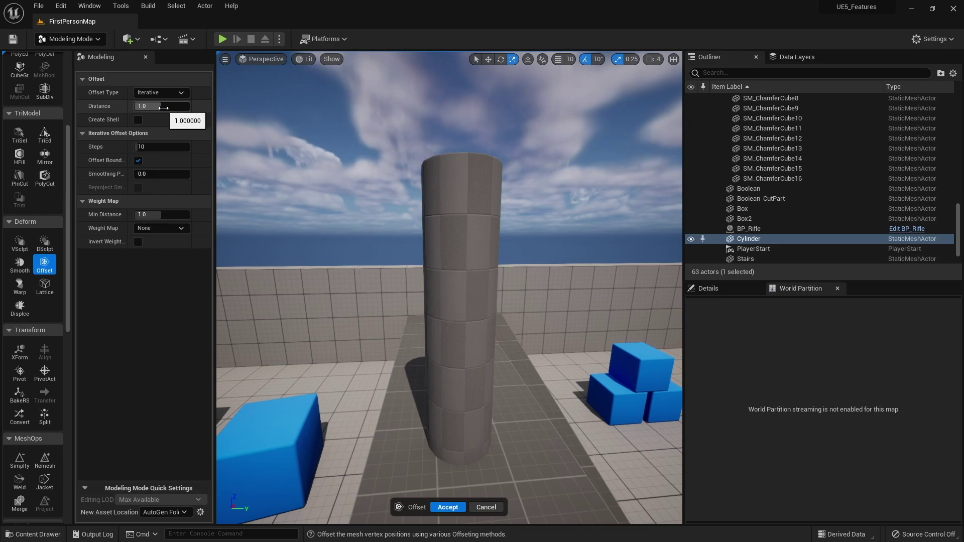
{"action": "left_click_drag", "start_coordinate": [163, 108], "coordinate": [207, 108]}
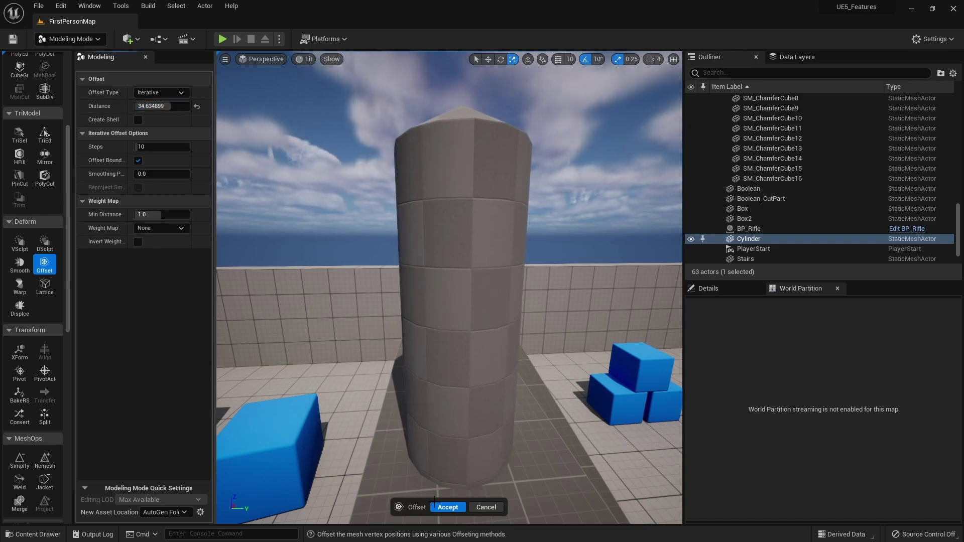
{"action": "left_click", "coordinate": [442, 506]}
{"action": "mouse_move", "coordinate": [447, 483]}
{"action": "right_mouse_down"}
{"action": "mouse_move", "coordinate": [552, 447]}
{"action": "mouse_move", "coordinate": [542, 472]}
{"action": "mouse_move", "coordinate": [447, 483]}
{"action": "right_mouse_up"}
{"action": "mouse_move", "coordinate": [482, 243]}
{"action": "right_mouse_down"}
{"action": "mouse_move", "coordinate": [392, 191]}
{"action": "mouse_move", "coordinate": [401, 186]}
{"action": "mouse_move", "coordinate": [482, 243]}
{"action": "right_mouse_up"}
{"action": "key", "text": "w"}
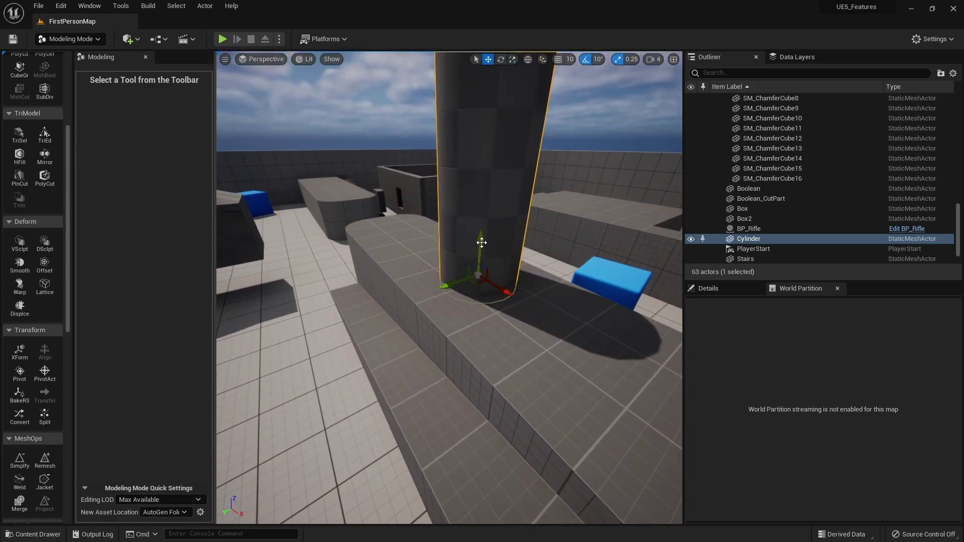
Raise the thickened cylinder above the platform to check its underside, and undo both the move and the offset.
{"action": "left_click_drag", "start_coordinate": [481, 243], "coordinate": [475, 206]}
{"action": "right_click_drag", "start_coordinate": [475, 206], "coordinate": [472, 110]}
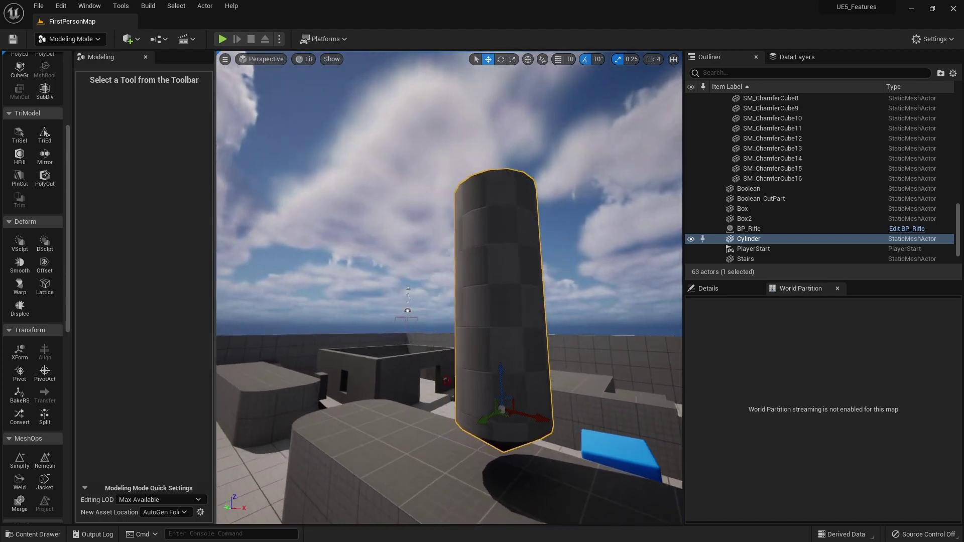
{"action": "left_click_drag", "start_coordinate": [471, 261], "coordinate": [473, 272], "text": "alt"}
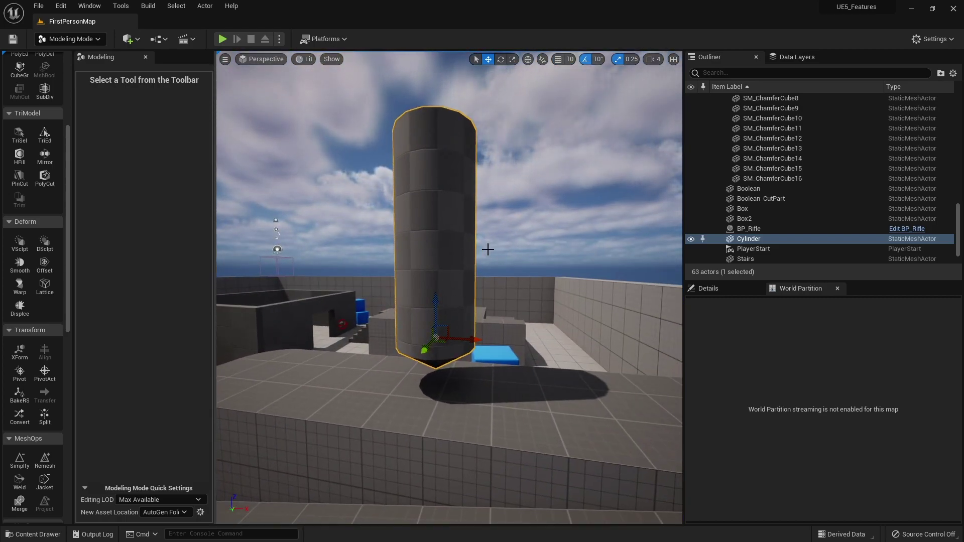
{"action": "key", "text": "ctrl+z"}
{"action": "key", "text": "ctrl+z"}
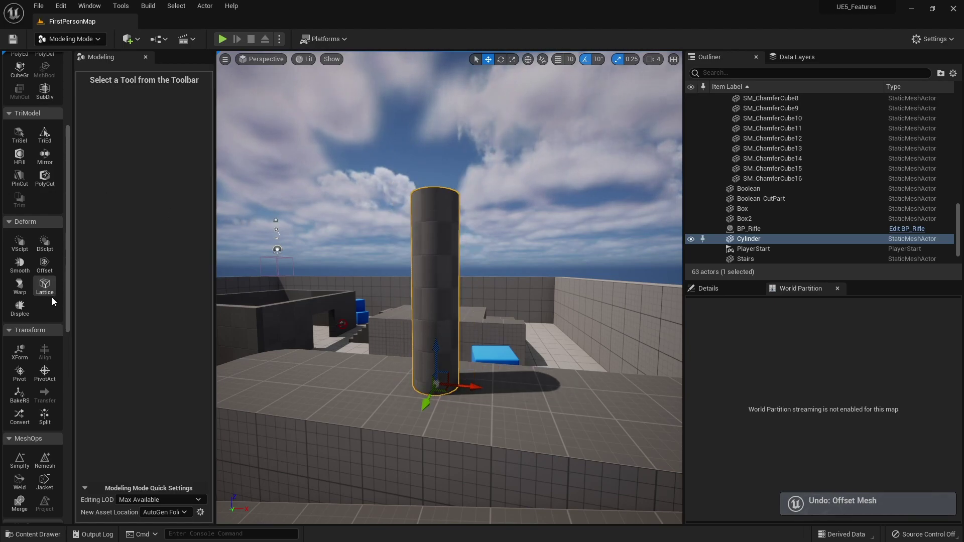
Preview a Bend Space Warp on the cylinder and lower its upper bound to about 184.
{"action": "left_click", "coordinate": [19, 285]}
{"action": "left_click_drag", "start_coordinate": [378, 256], "coordinate": [241, 256], "text": "alt"}
{"action": "key", "text": "w"}
{"action": "right_click_drag", "start_coordinate": [425, 203], "coordinate": [334, 203]}
{"action": "key", "text": "d"}
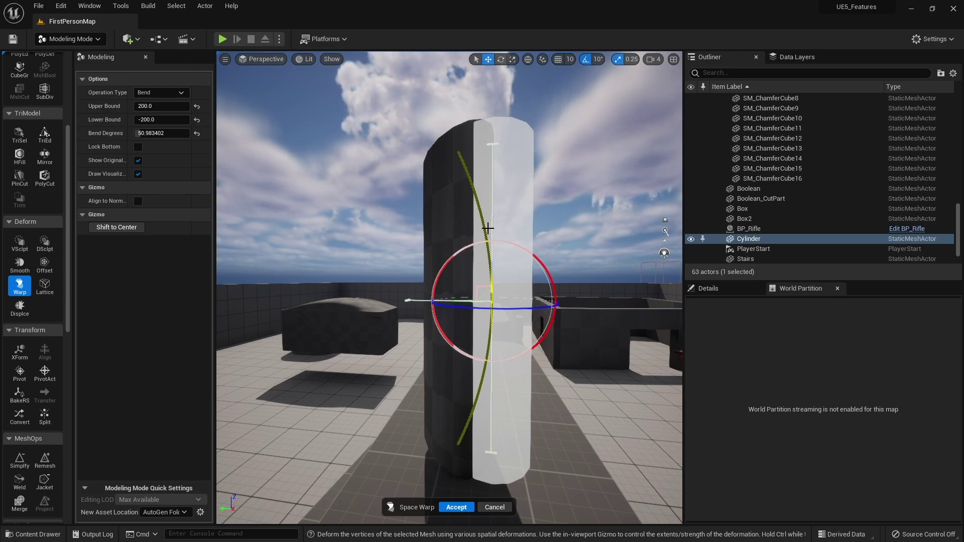
{"action": "right_click_drag", "start_coordinate": [408, 235], "coordinate": [622, 251]}
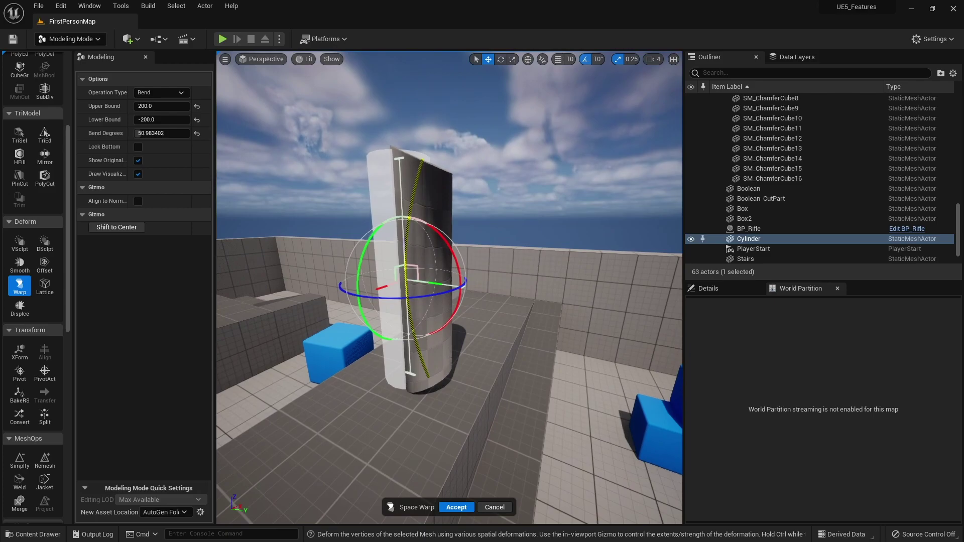
{"action": "right_click_drag", "start_coordinate": [481, 316], "coordinate": [459, 164]}
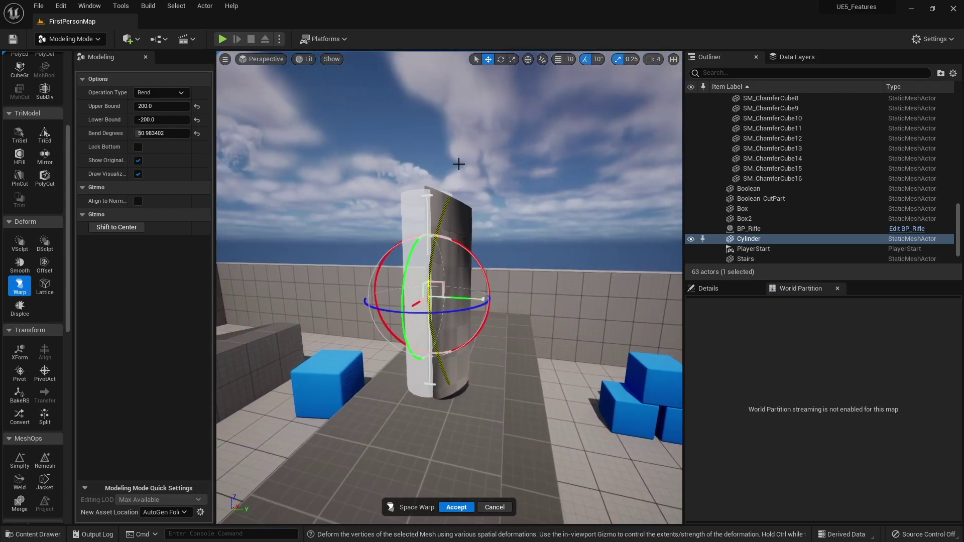
{"action": "scroll", "coordinate": [470, 337], "scroll_direction": "up", "scroll_amount": 5}
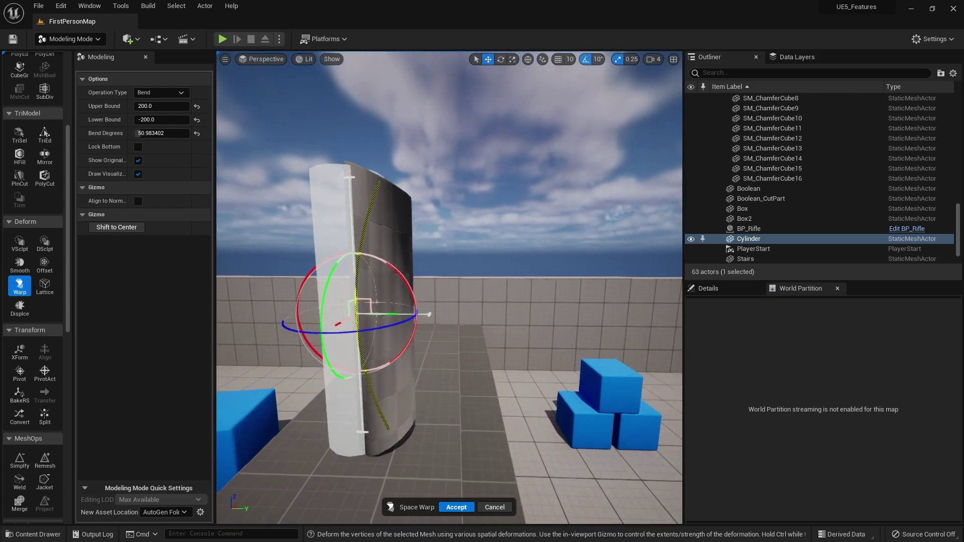
{"action": "mouse_move", "coordinate": [450, 264]}
{"action": "left_mouse_down"}
{"action": "mouse_move", "coordinate": [452, 274]}
{"action": "mouse_move", "coordinate": [446, 265]}
{"action": "left_mouse_up"}
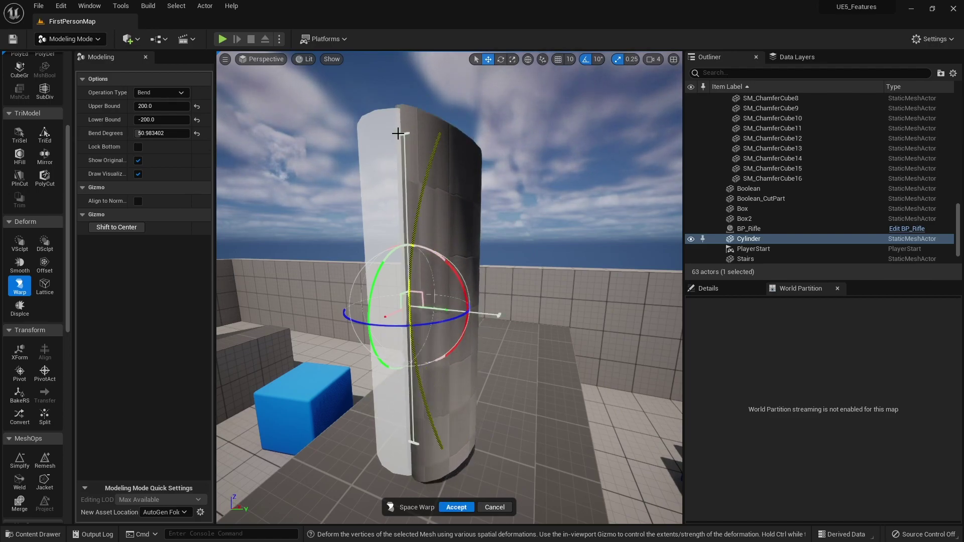
{"action": "left_click_drag", "start_coordinate": [398, 133], "coordinate": [406, 149]}
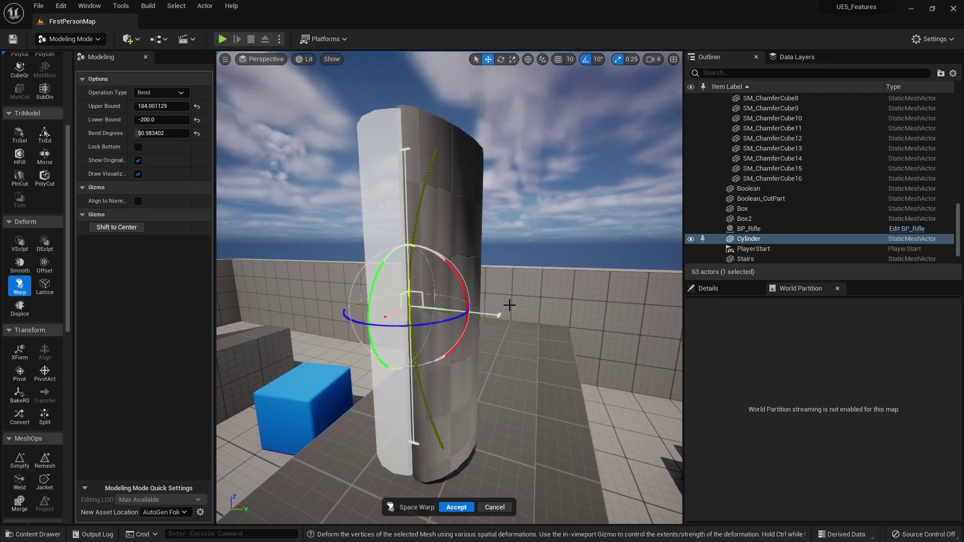
Tilt the bend axis on the cylinder and increase the bend to about 70.1 degrees.
{"action": "left_click_drag", "start_coordinate": [496, 316], "coordinate": [471, 323]}
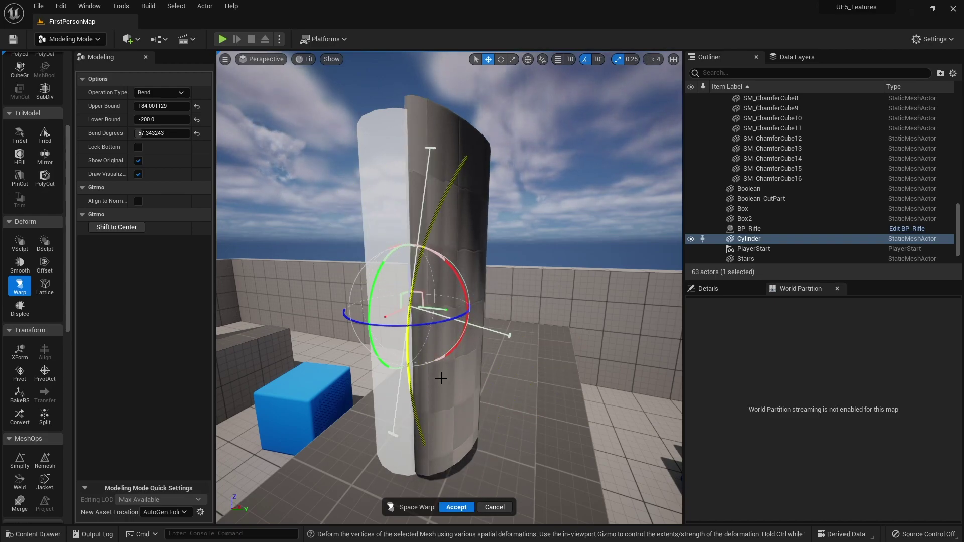
{"action": "mouse_move", "coordinate": [443, 372]}
{"action": "right_mouse_down"}
{"action": "mouse_move", "coordinate": [401, 382]}
{"action": "mouse_move", "coordinate": [482, 387]}
{"action": "mouse_move", "coordinate": [443, 373]}
{"action": "right_mouse_up"}
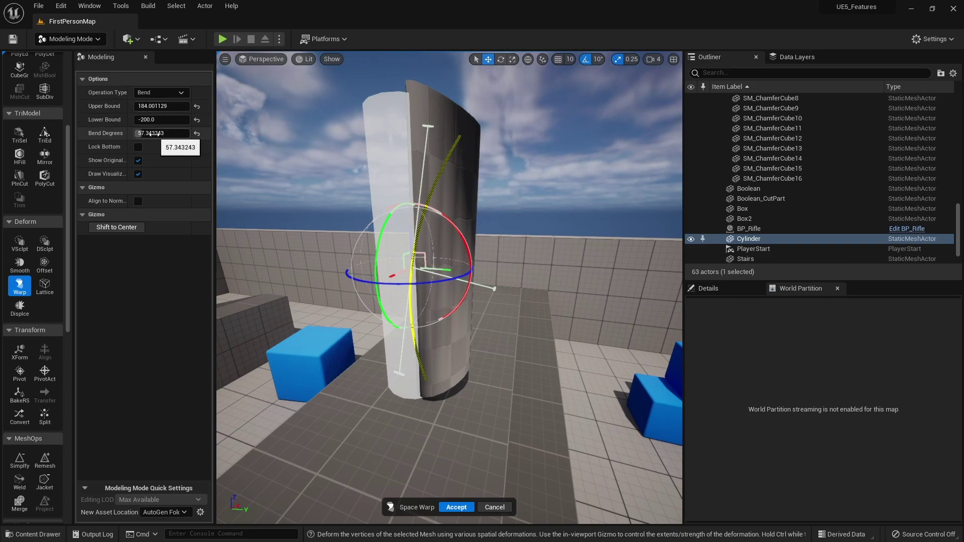
{"action": "left_click_drag", "start_coordinate": [149, 133], "coordinate": [111, 133]}
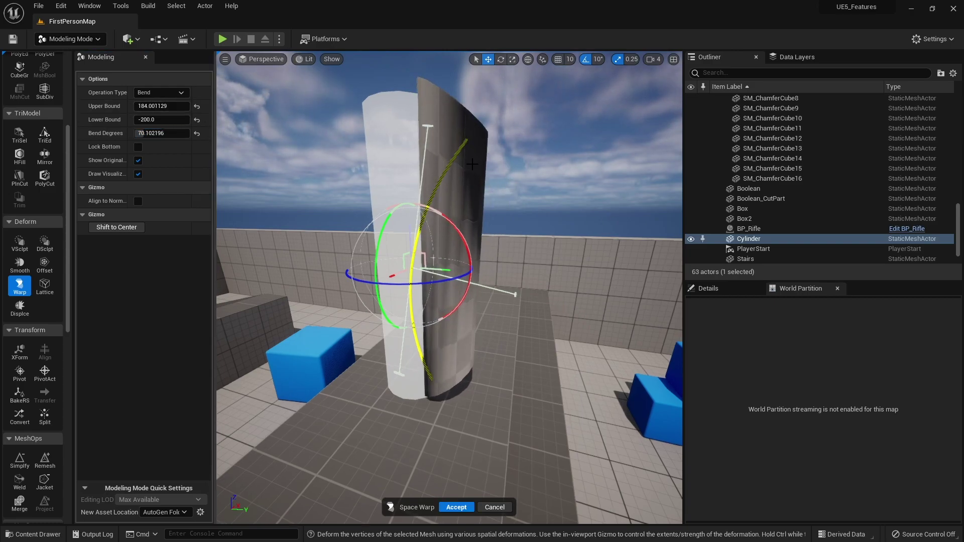
Cancel the Space Warp and delete the cylinder.
{"action": "key", "text": "Delete"}
{"action": "left_click", "coordinate": [495, 507]}
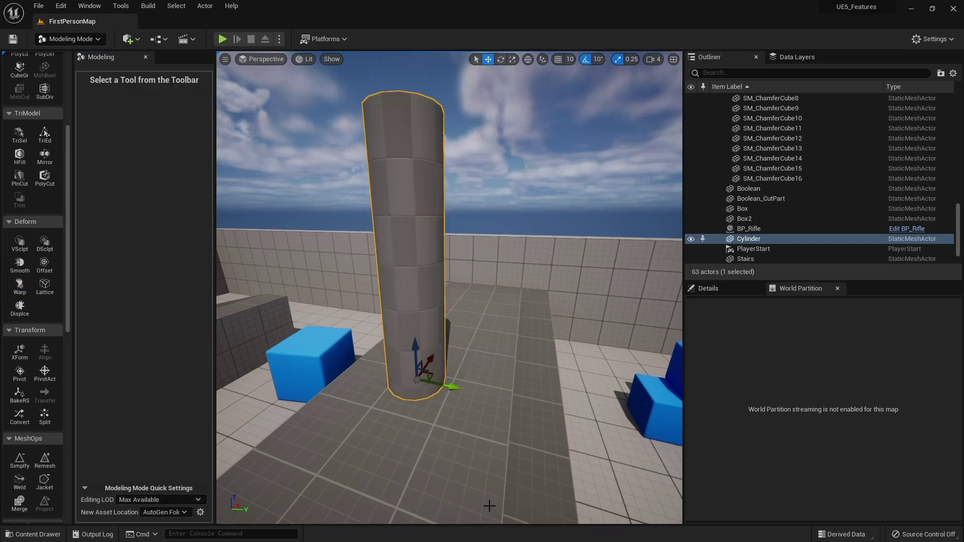
{"action": "key", "text": "Delete"}
Place a box about 259 wide, 100 deep and 100 high with single subdivisions on the platform.
{"action": "scroll", "coordinate": [29, 140], "scroll_direction": "up", "scroll_amount": 3}
{"action": "scroll", "coordinate": [29, 141], "scroll_direction": "up", "scroll_amount": 2}
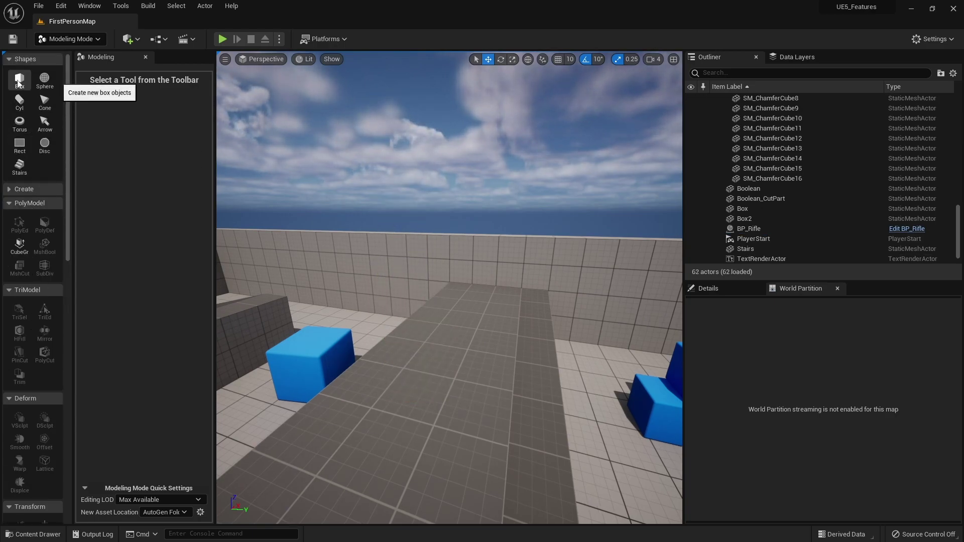
{"action": "left_click", "coordinate": [19, 81]}
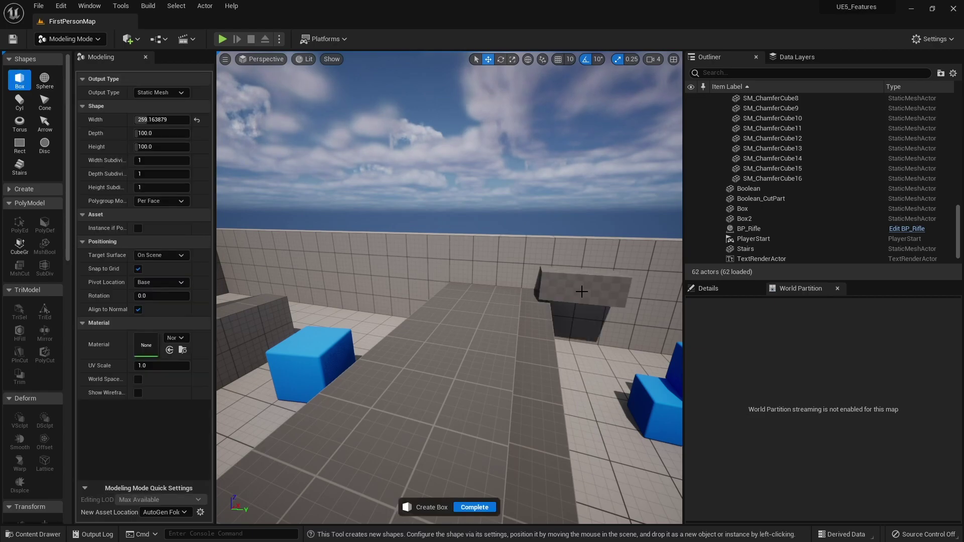
{"action": "left_click", "coordinate": [436, 361]}
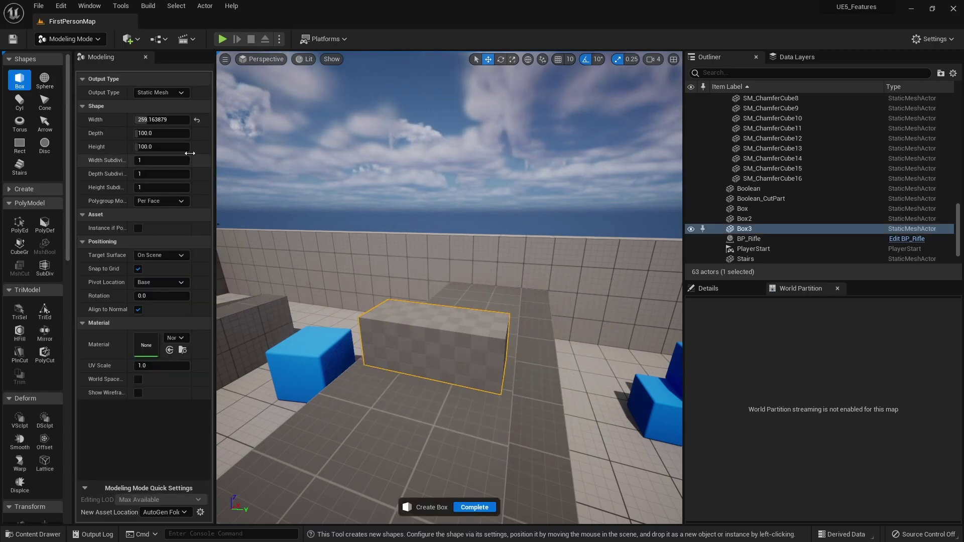
{"action": "left_click", "coordinate": [474, 508]}
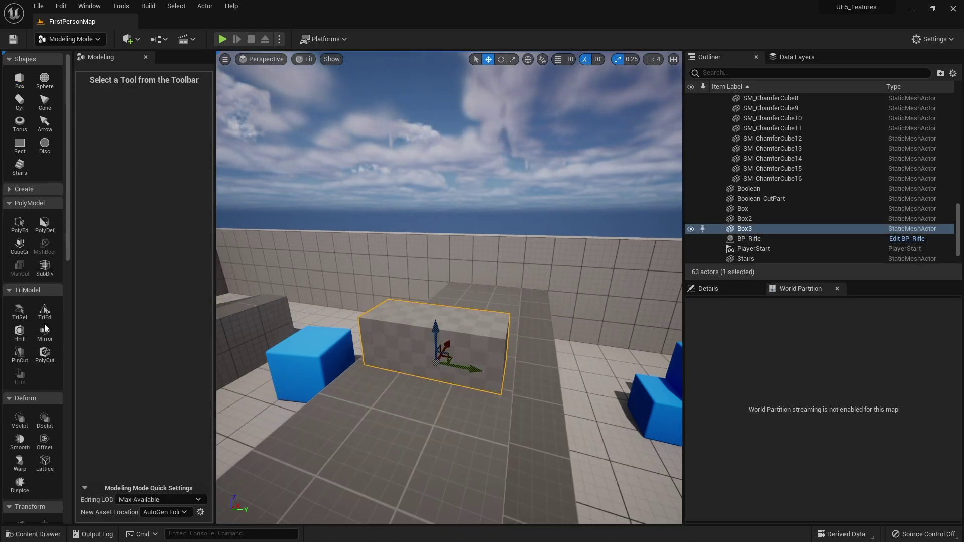
Preview a Space Warp bend on the unsubdivided box, and discard both the warp and the box.
{"action": "scroll", "coordinate": [19, 375], "scroll_direction": "down", "scroll_amount": 2}
{"action": "left_click", "coordinate": [20, 414]}
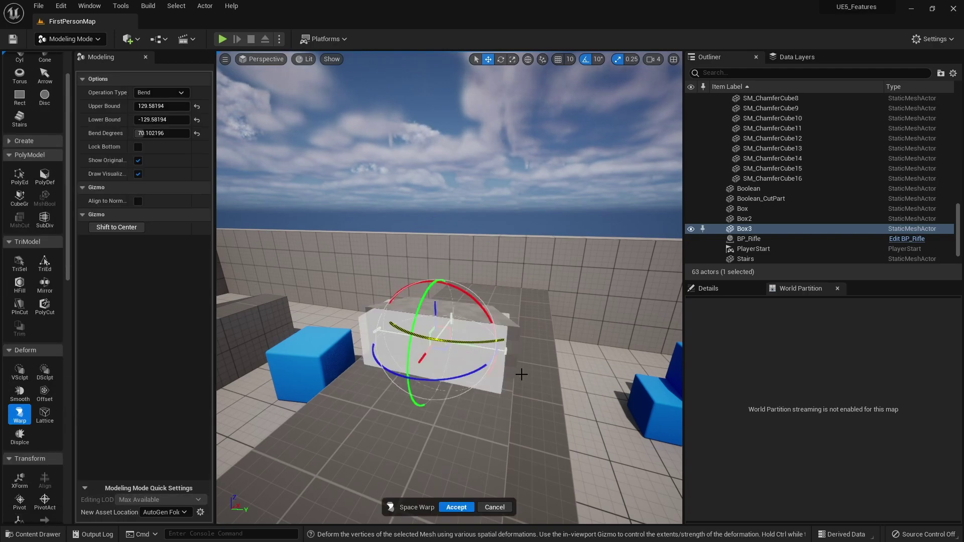
{"action": "right_click_drag", "start_coordinate": [449, 288], "coordinate": [286, 347]}
{"action": "right_click_drag", "start_coordinate": [357, 333], "coordinate": [363, 333]}
{"action": "key", "text": "Delete"}
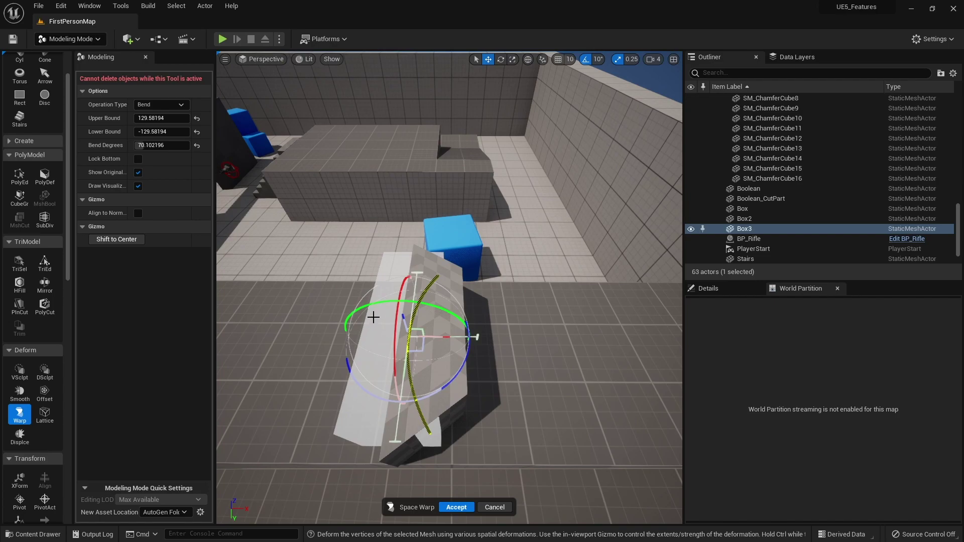
{"action": "left_click", "coordinate": [497, 508]}
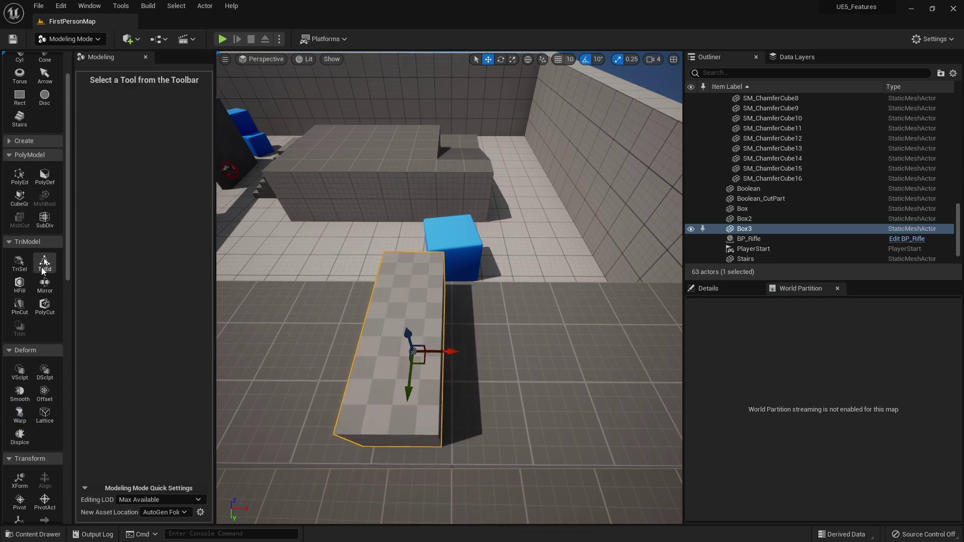
{"action": "scroll", "coordinate": [34, 166], "scroll_direction": "up", "scroll_amount": 2}
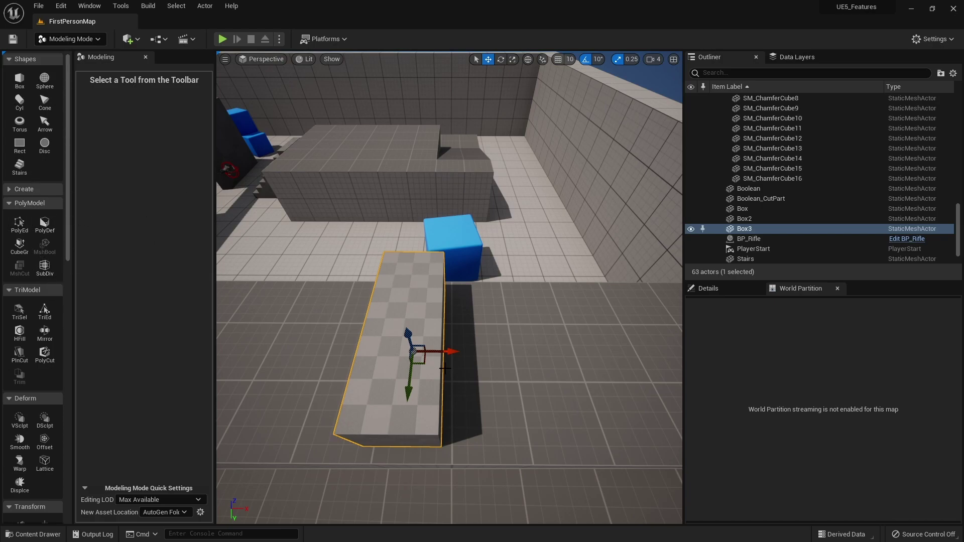
{"action": "key", "text": "Delete"}
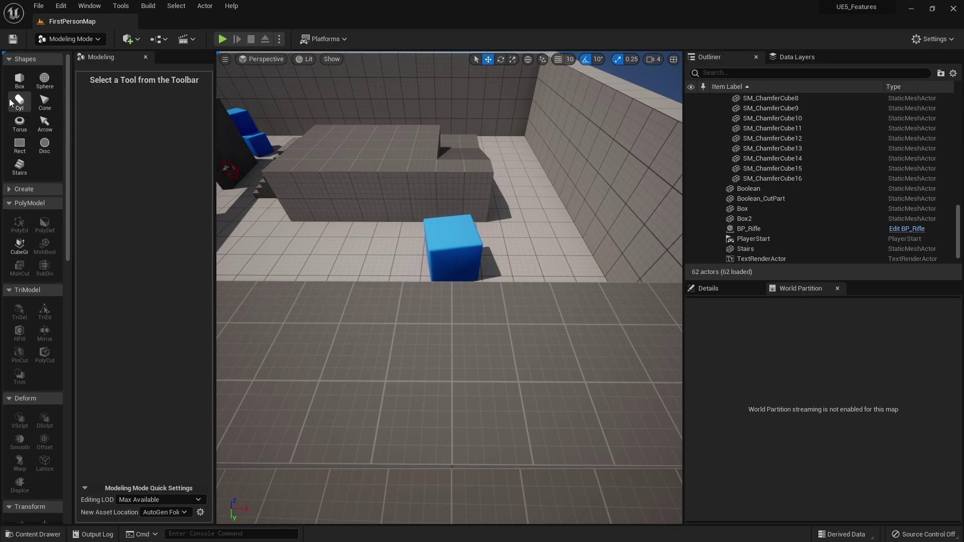
Place a box about 259 wide on the platform with 10 subdivisions each in width, depth and height.
{"action": "left_click", "coordinate": [20, 81]}
{"action": "left_click", "coordinate": [142, 161]}
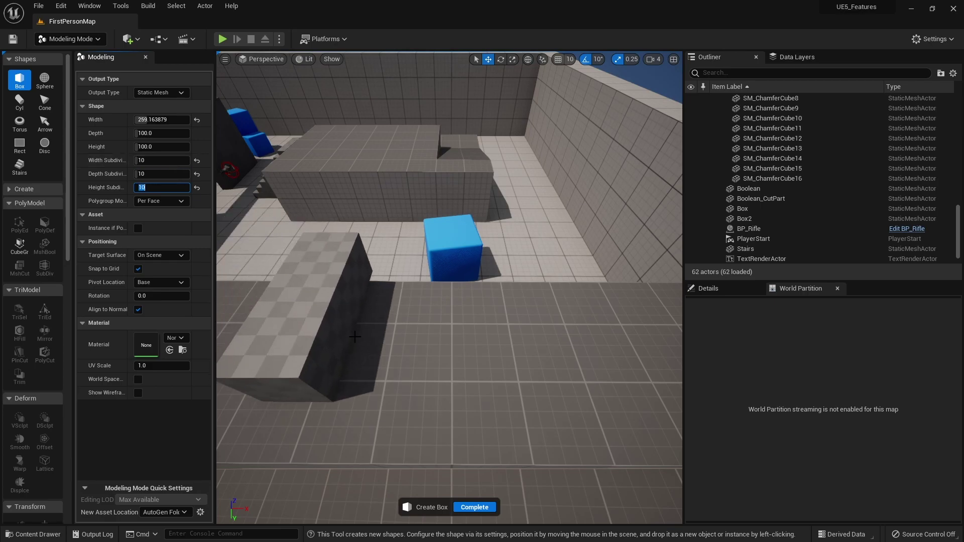
{"action": "left_click", "coordinate": [400, 370]}
{"action": "right_click_drag", "start_coordinate": [448, 363], "coordinate": [432, 363]}
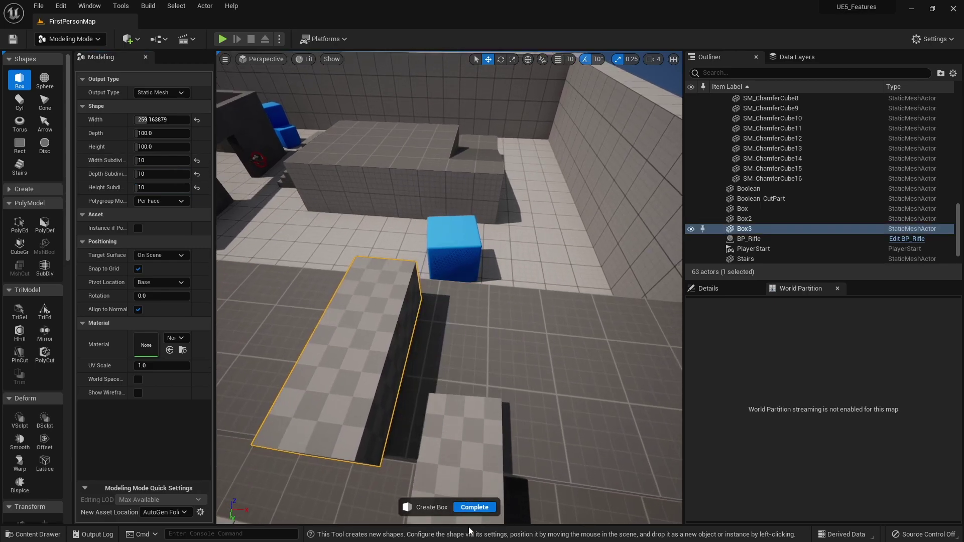
{"action": "left_click", "coordinate": [475, 508]}
Bend the subdivided box about 72.3 degrees with Space Warp and set the upper bound to about 120.6.
{"action": "left_click", "coordinate": [20, 463]}
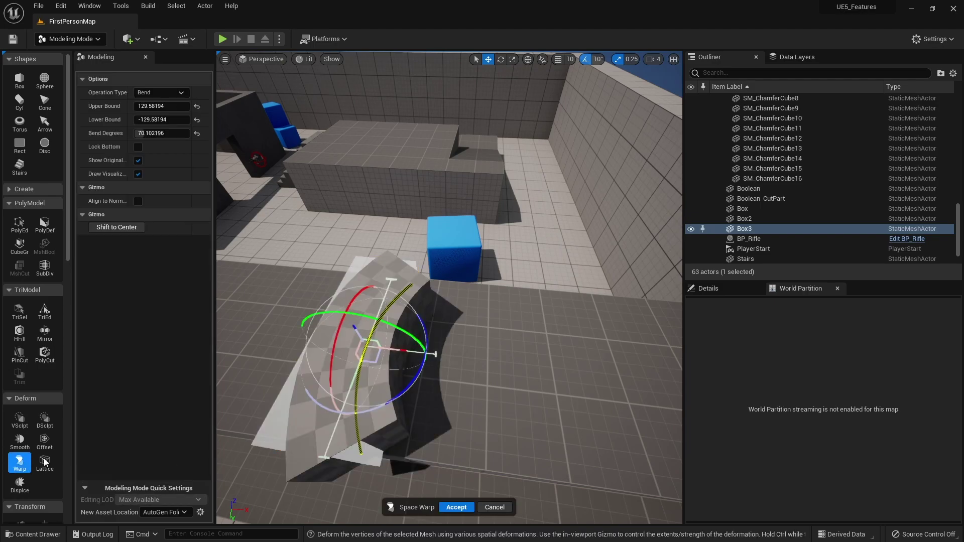
{"action": "right_click_drag", "start_coordinate": [399, 289], "coordinate": [429, 236]}
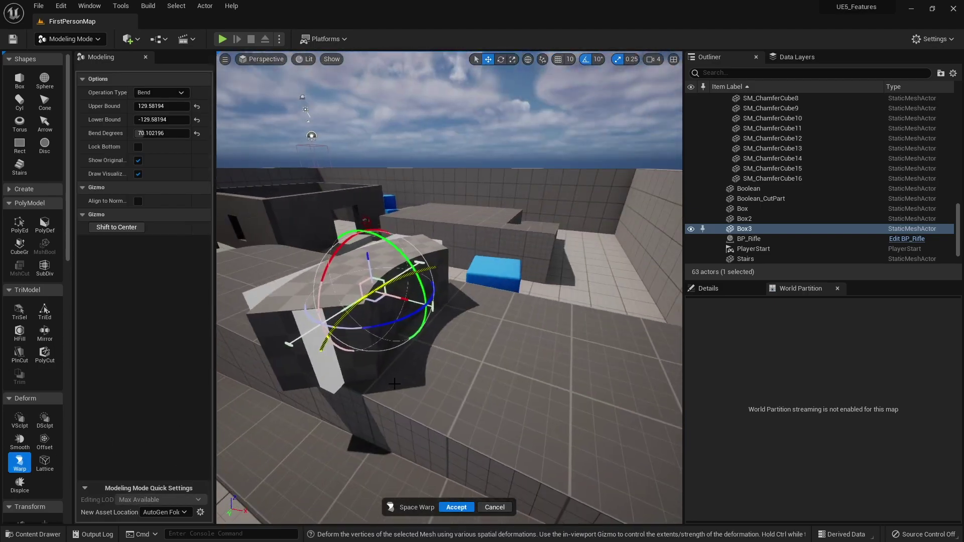
{"action": "right_click_drag", "start_coordinate": [414, 386], "coordinate": [393, 395]}
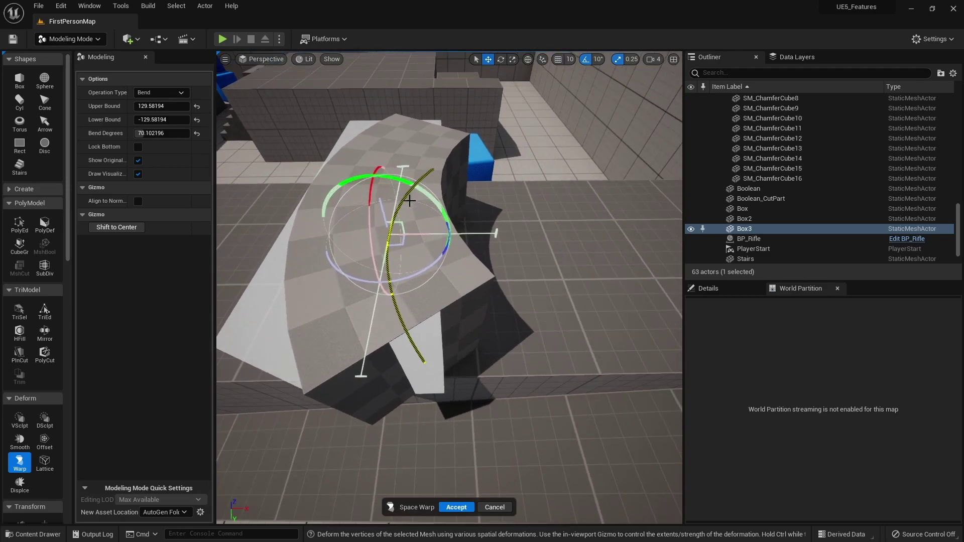
{"action": "left_click_drag", "start_coordinate": [362, 376], "coordinate": [356, 317]}
{"action": "right_click_drag", "start_coordinate": [490, 236], "coordinate": [517, 236]}
{"action": "mouse_move", "coordinate": [467, 213]}
{"action": "left_mouse_down"}
{"action": "mouse_move", "coordinate": [498, 206]}
{"action": "mouse_move", "coordinate": [431, 215]}
{"action": "mouse_move", "coordinate": [469, 221]}
{"action": "left_mouse_up"}
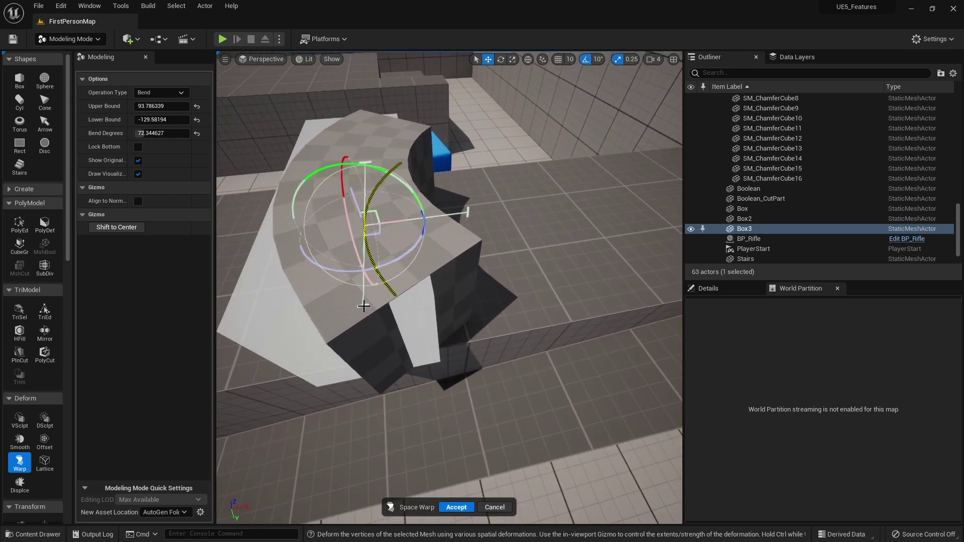
{"action": "left_click_drag", "start_coordinate": [363, 306], "coordinate": [353, 284]}
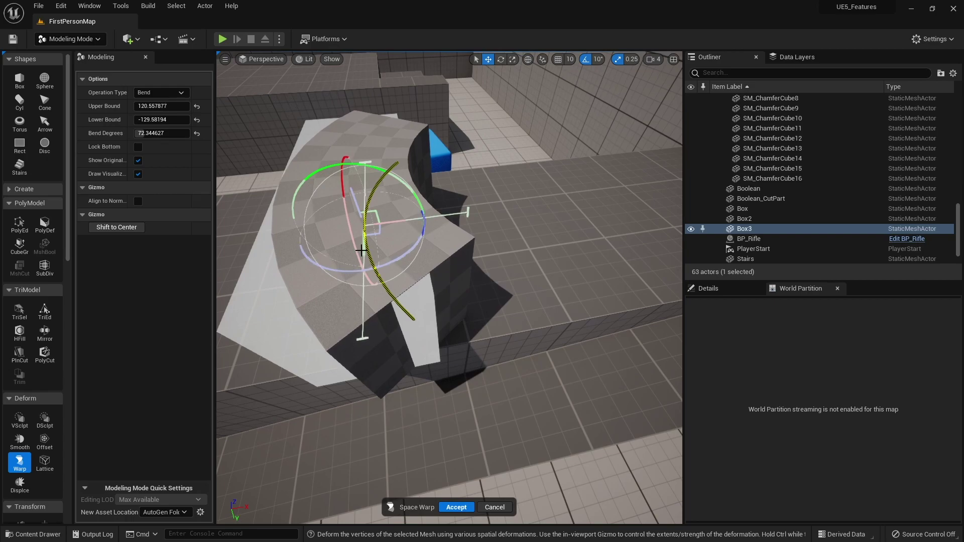
Rotate the warp gizmo so the box's ends bend upward, and extend the upper bound to about 156.5.
{"action": "key", "text": "d"}
{"action": "right_click_drag", "start_coordinate": [433, 258], "coordinate": [351, 236]}
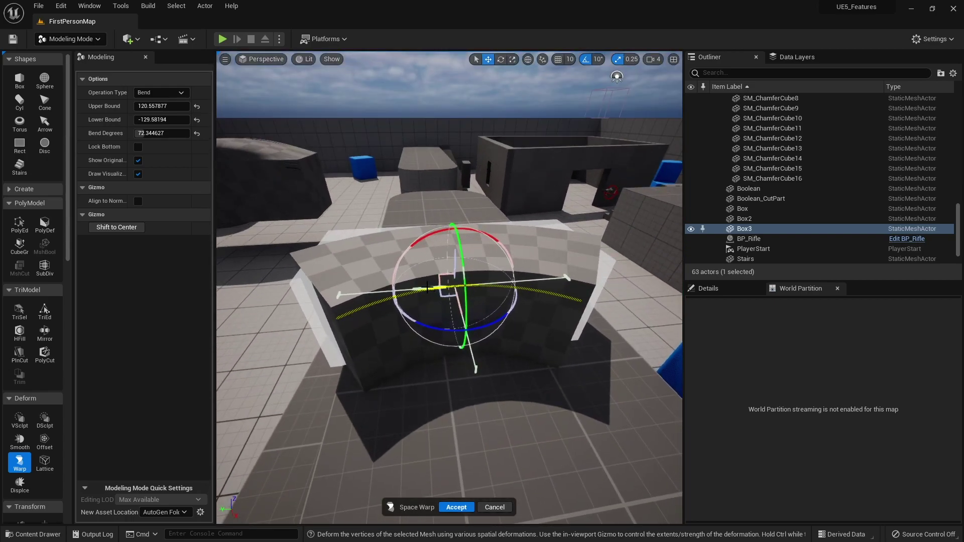
{"action": "left_click_drag", "start_coordinate": [427, 287], "coordinate": [437, 267]}
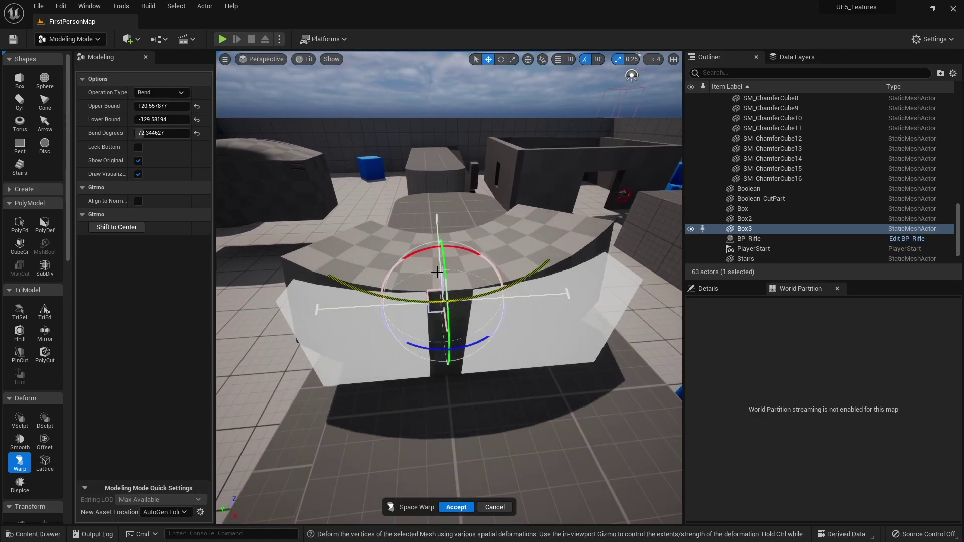
{"action": "right_click_drag", "start_coordinate": [437, 271], "coordinate": [450, 338]}
{"action": "left_click_drag", "start_coordinate": [476, 306], "coordinate": [513, 284]}
{"action": "right_click_drag", "start_coordinate": [453, 356], "coordinate": [563, 342]}
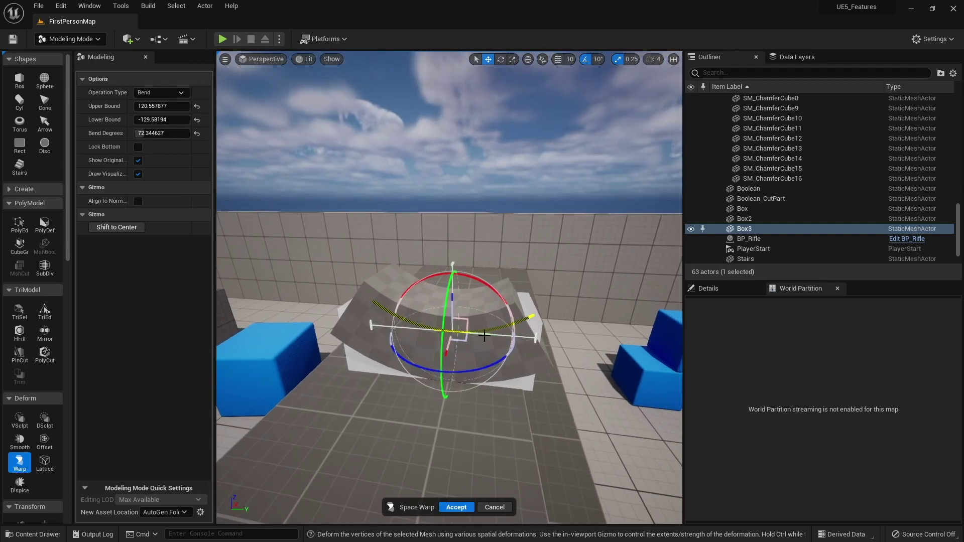
{"action": "left_click_drag", "start_coordinate": [550, 338], "coordinate": [563, 337]}
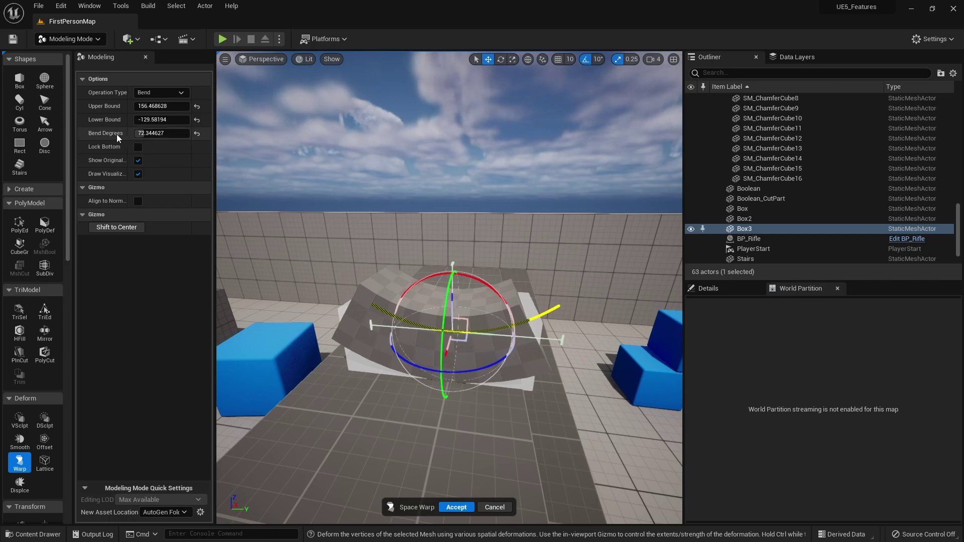
Increase the box's bend to about 209.4 degrees and extend the bend range outward at both ends.
{"action": "left_click_drag", "start_coordinate": [155, 134], "coordinate": [169, 133]}
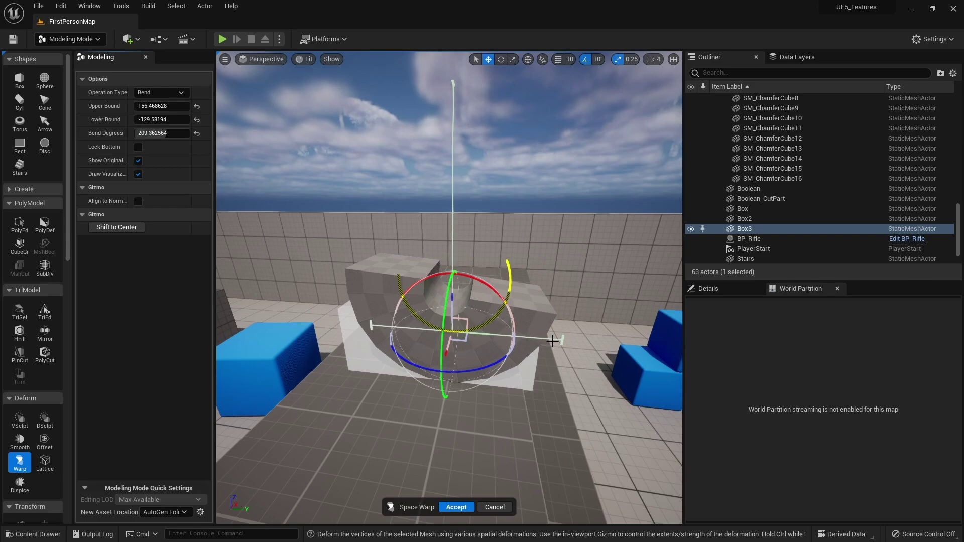
{"action": "left_click_drag", "start_coordinate": [553, 341], "coordinate": [583, 345]}
{"action": "left_click_drag", "start_coordinate": [368, 326], "coordinate": [311, 326]}
Start playing the level in the viewport.
{"action": "right_click_drag", "start_coordinate": [426, 423], "coordinate": [451, 428]}
{"action": "left_click", "coordinate": [222, 39]}
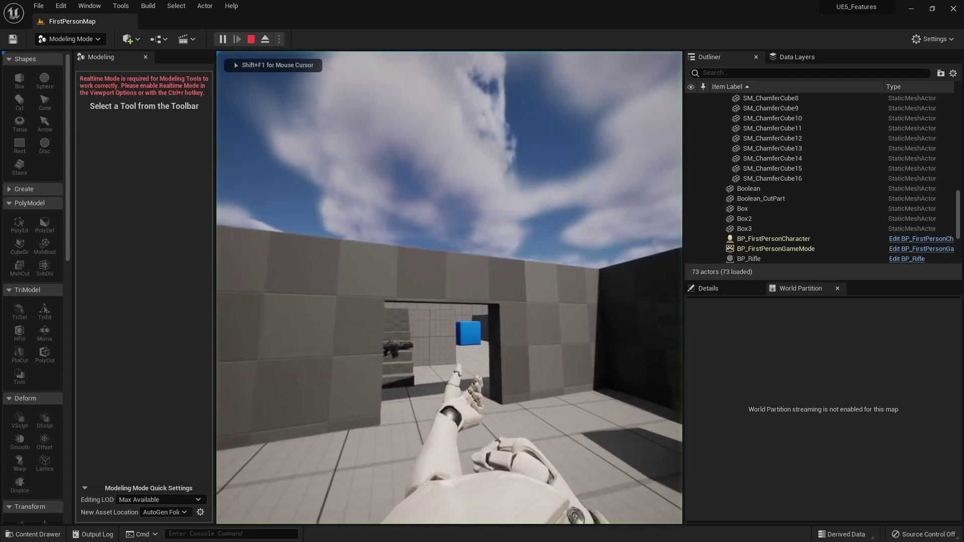
Walk and jump up to the bent box in the running level, and stop the play session.
{"action": "key", "text": "w"}
{"action": "key", "text": "space"}
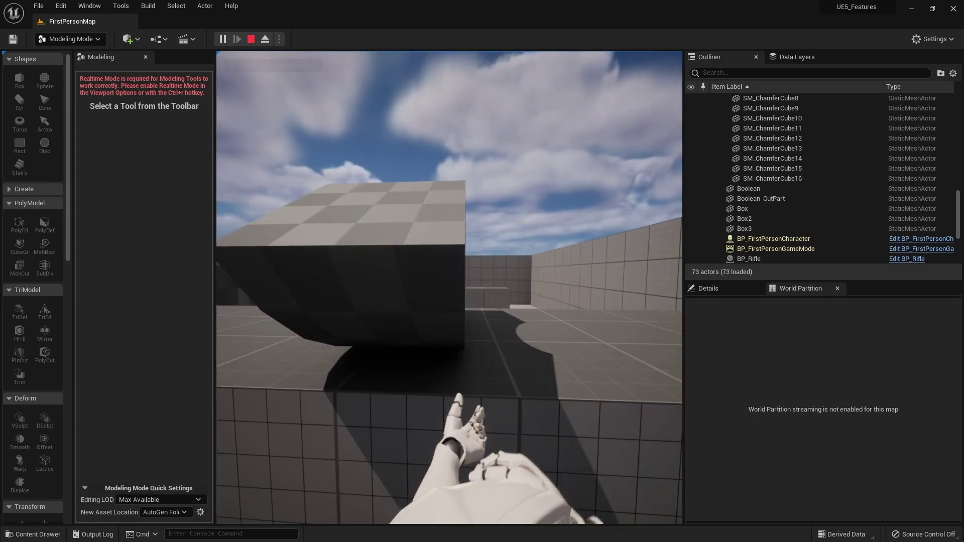
{"action": "key", "text": "Escape"}
Place another subdivided box on the platform in front of the bent box and finish box creation.
{"action": "right_click_drag", "start_coordinate": [224, 251], "coordinate": [312, 296]}
{"action": "key", "text": "s"}
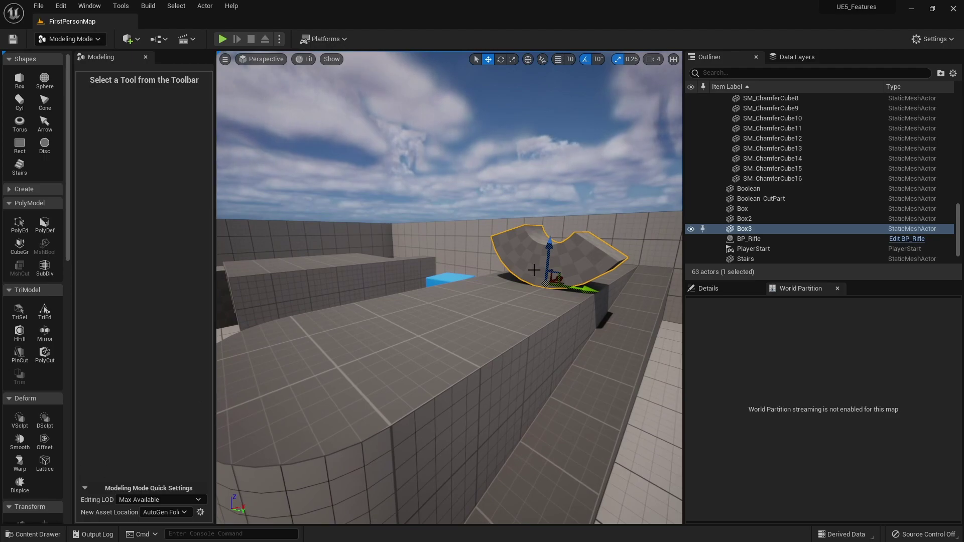
{"action": "left_click", "coordinate": [20, 81]}
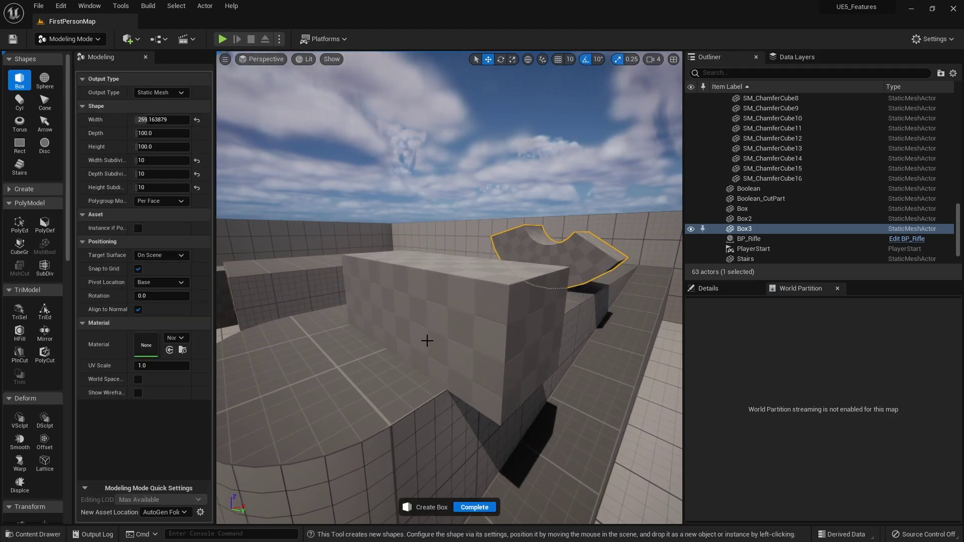
{"action": "left_click", "coordinate": [428, 340]}
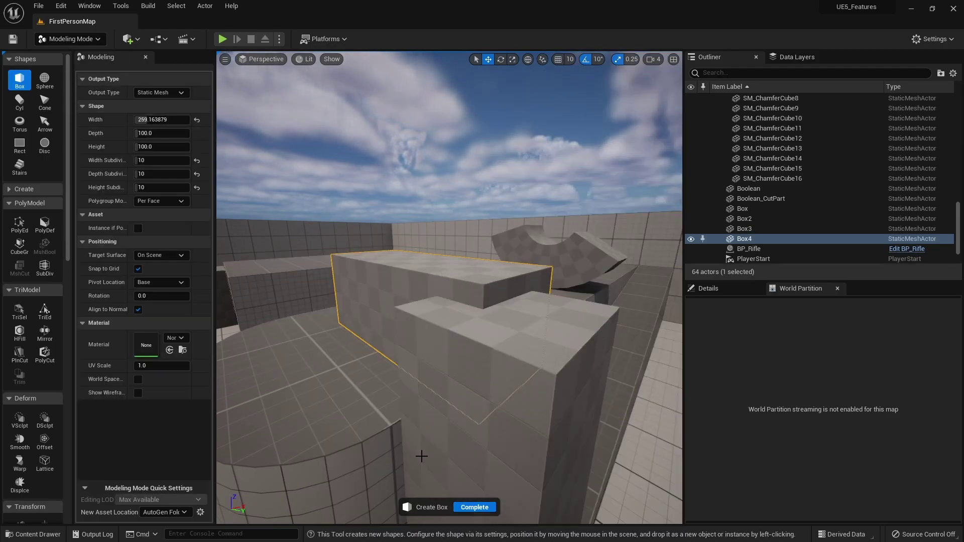
{"action": "left_click", "coordinate": [474, 507]}
{"action": "left_click", "coordinate": [519, 291]}
{"action": "left_click", "coordinate": [519, 291]}
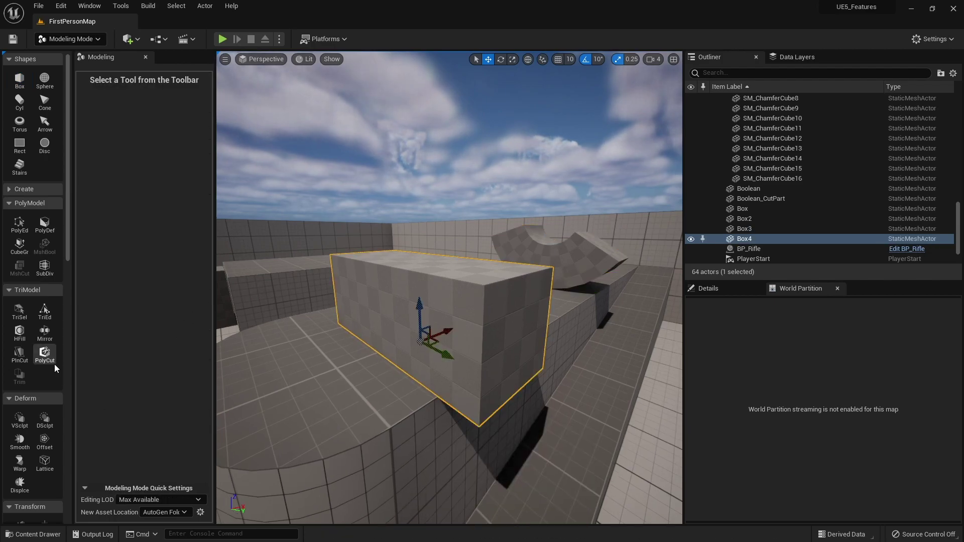
Start a Lattice deformation on the new box and adjust a control point near its upper edge.
{"action": "left_click", "coordinate": [44, 468]}
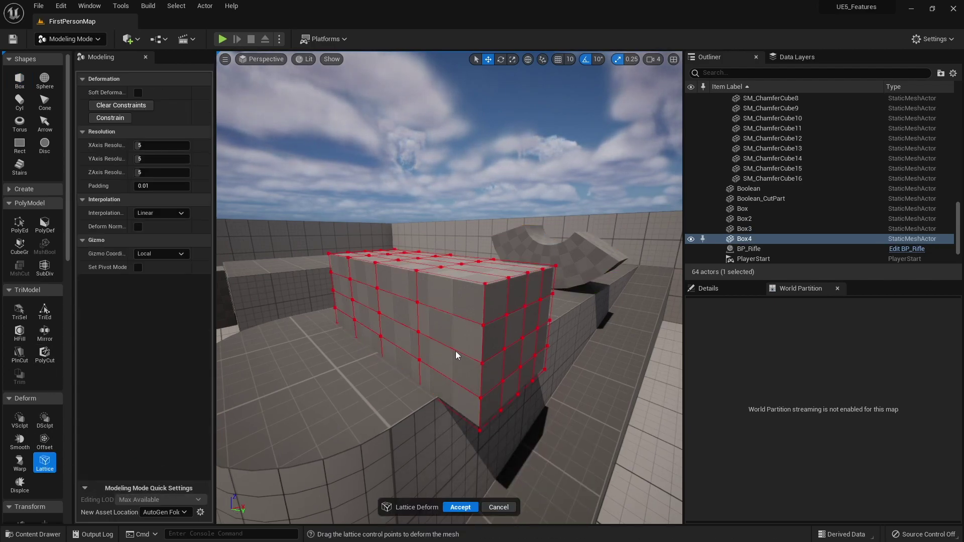
{"action": "right_click_drag", "start_coordinate": [456, 354], "coordinate": [341, 262]}
{"action": "left_click", "coordinate": [338, 261]}
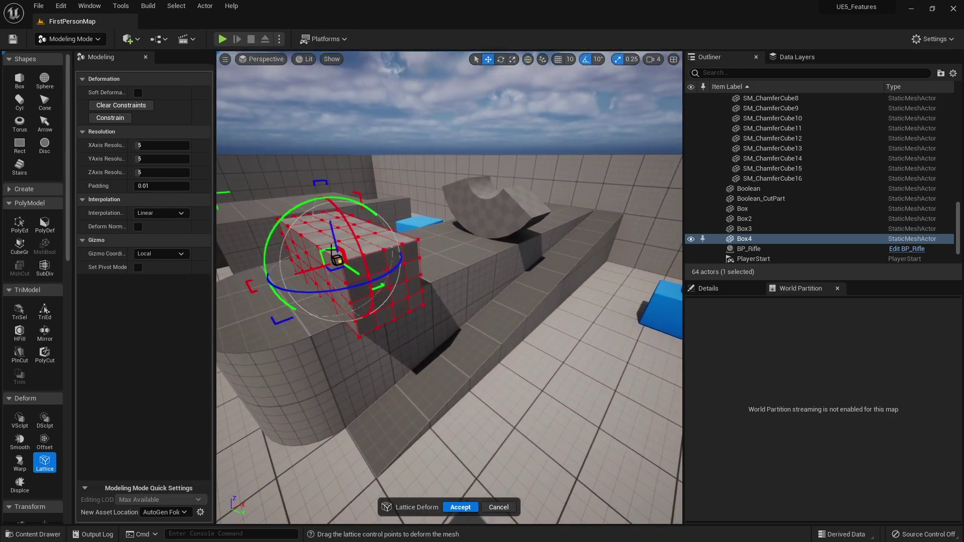
{"action": "right_click_drag", "start_coordinate": [391, 345], "coordinate": [382, 322]}
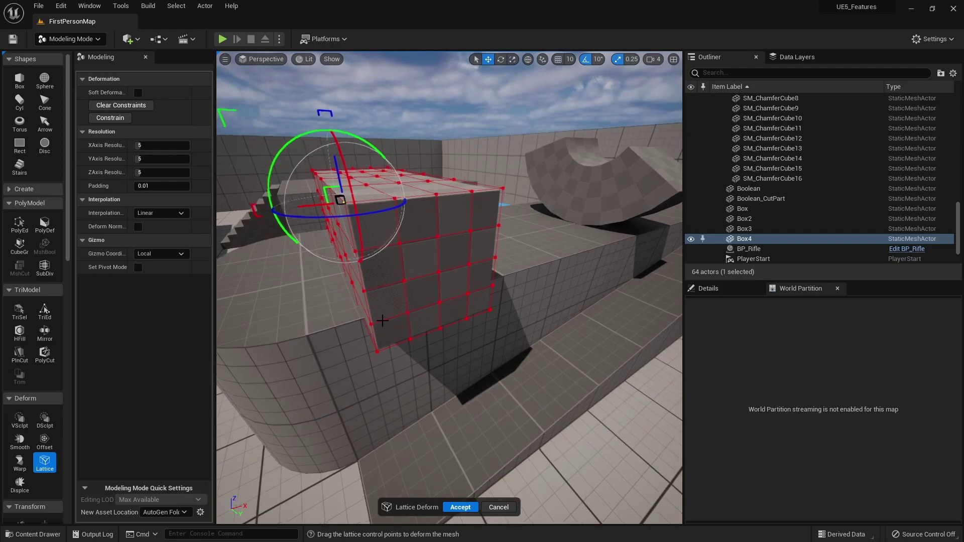
{"action": "left_click_drag", "start_coordinate": [324, 182], "coordinate": [304, 172]}
Pull two lattice control points on the box's end face outward.
{"action": "left_click", "coordinate": [397, 241]}
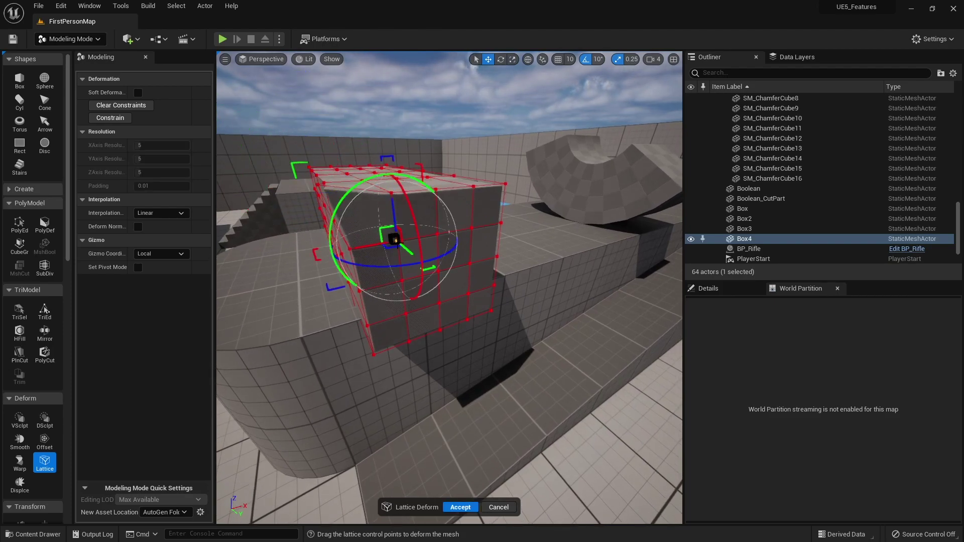
{"action": "left_click_drag", "start_coordinate": [408, 249], "coordinate": [425, 257]}
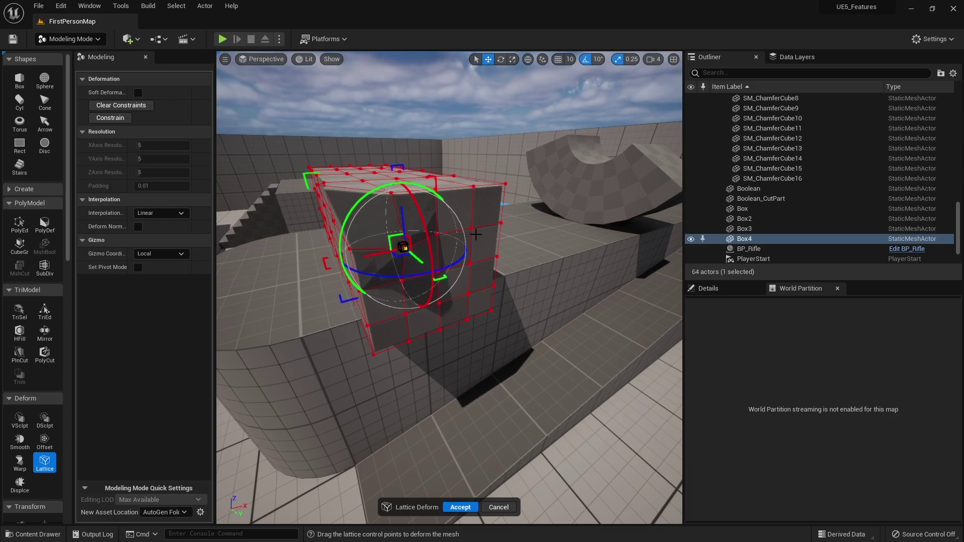
{"action": "left_click", "coordinate": [470, 230]}
{"action": "left_click_drag", "start_coordinate": [488, 238], "coordinate": [510, 253]}
Pull a lattice control point on the box's long side face outward.
{"action": "left_click_drag", "start_coordinate": [415, 253], "coordinate": [481, 254], "text": "alt"}
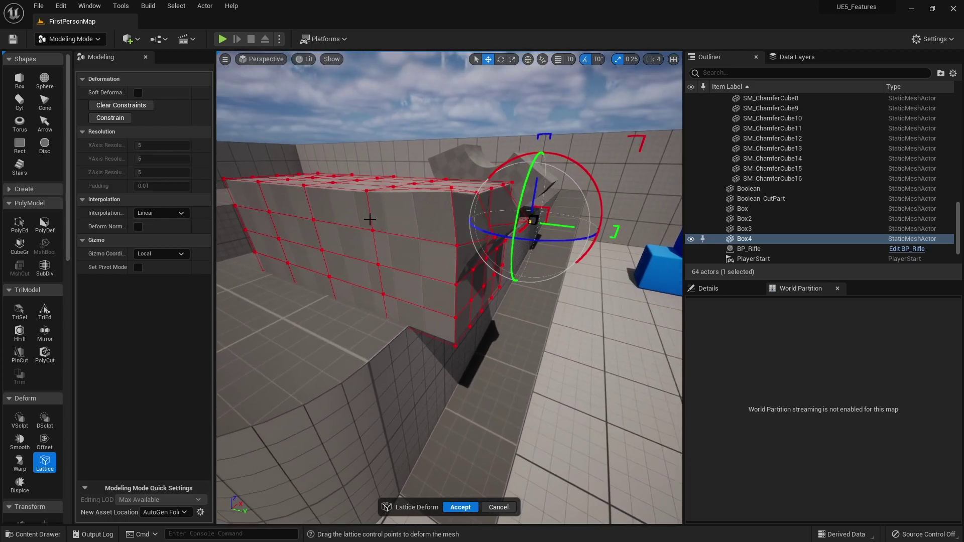
{"action": "left_click", "coordinate": [368, 216]}
{"action": "left_click", "coordinate": [372, 232]}
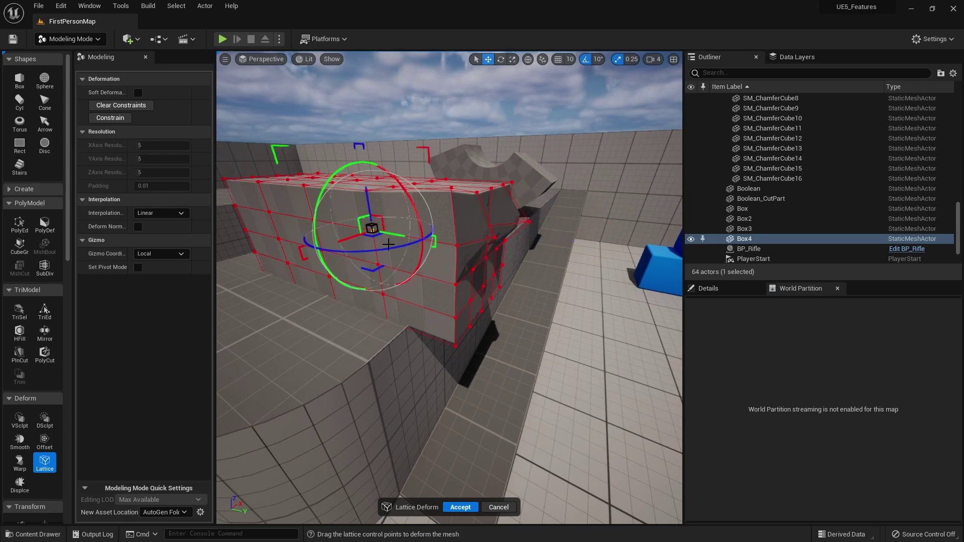
{"action": "left_click_drag", "start_coordinate": [361, 228], "coordinate": [334, 245]}
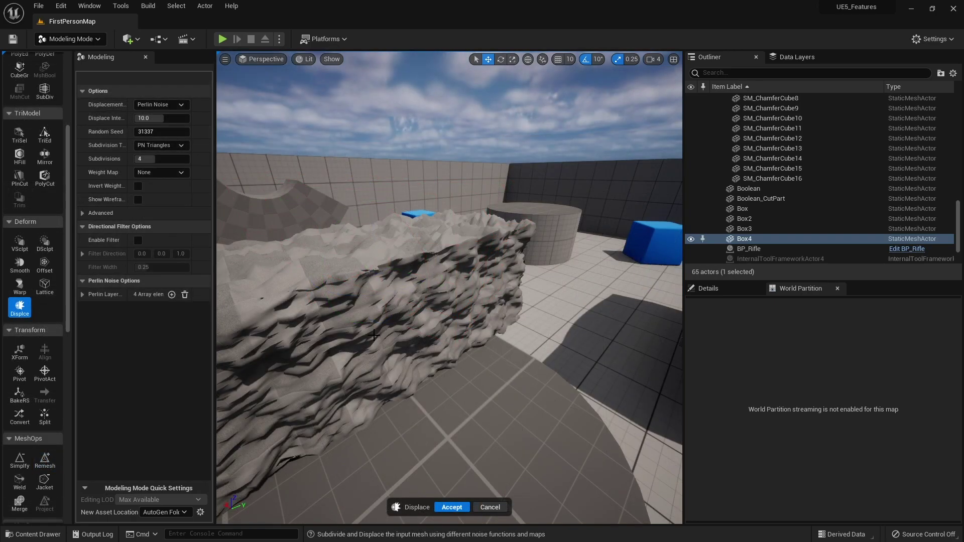
Cancel the displacement and undo the last change to the box.
{"action": "key", "text": "Escape"}
{"action": "key", "text": "ctrl+z"}
{"action": "key", "text": "f"}
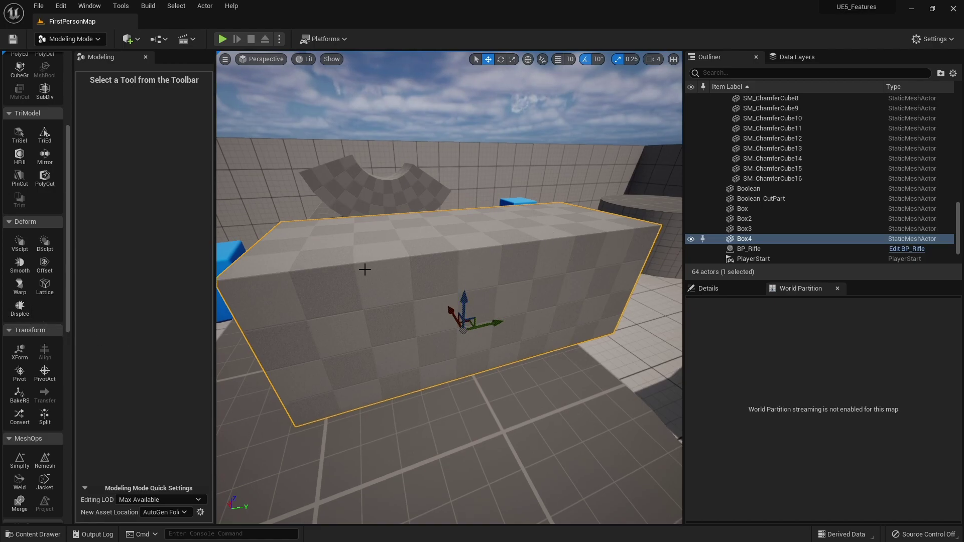
Start a Displace operation on the plain box with Perlin Noise, setting the displace intensity to about -4.16.
{"action": "left_click", "coordinate": [29, 311]}
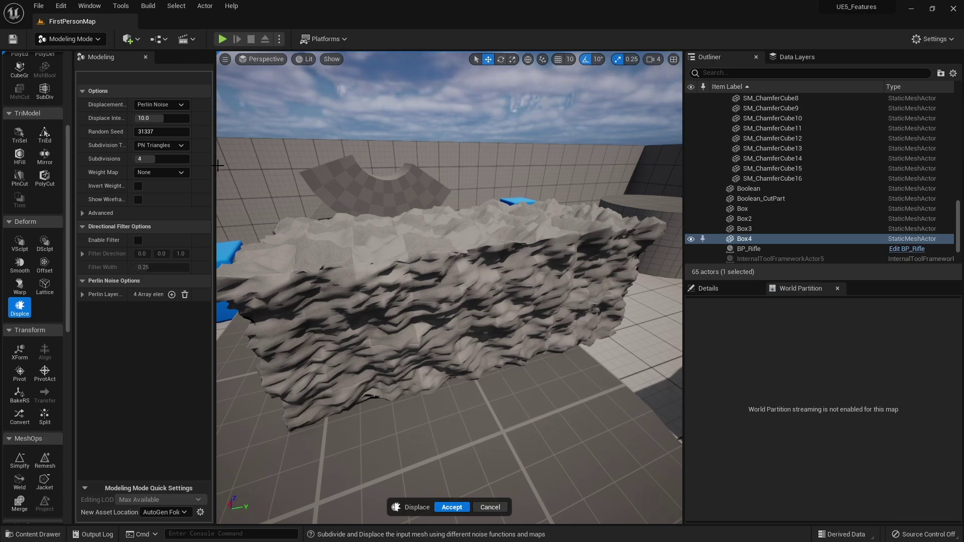
{"action": "left_click", "coordinate": [153, 107]}
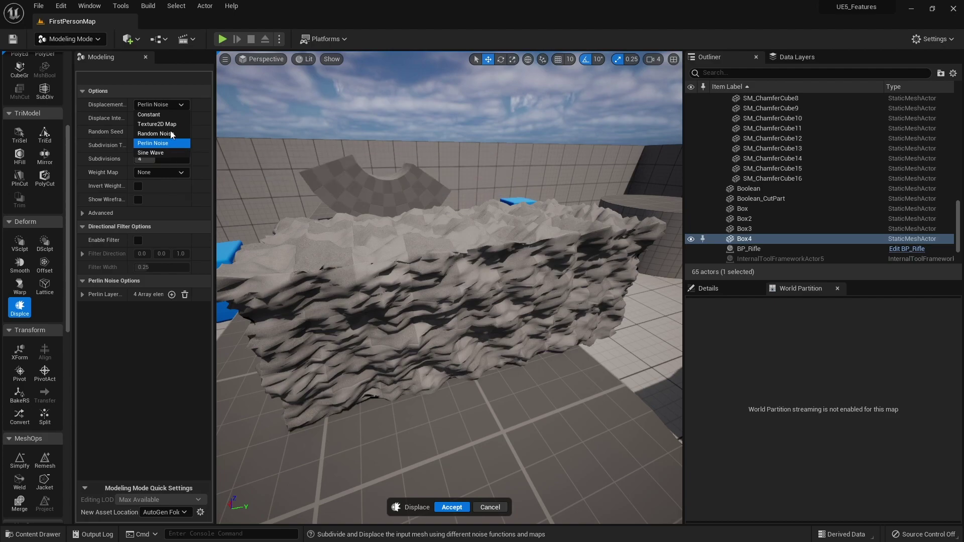
{"action": "left_click", "coordinate": [171, 104]}
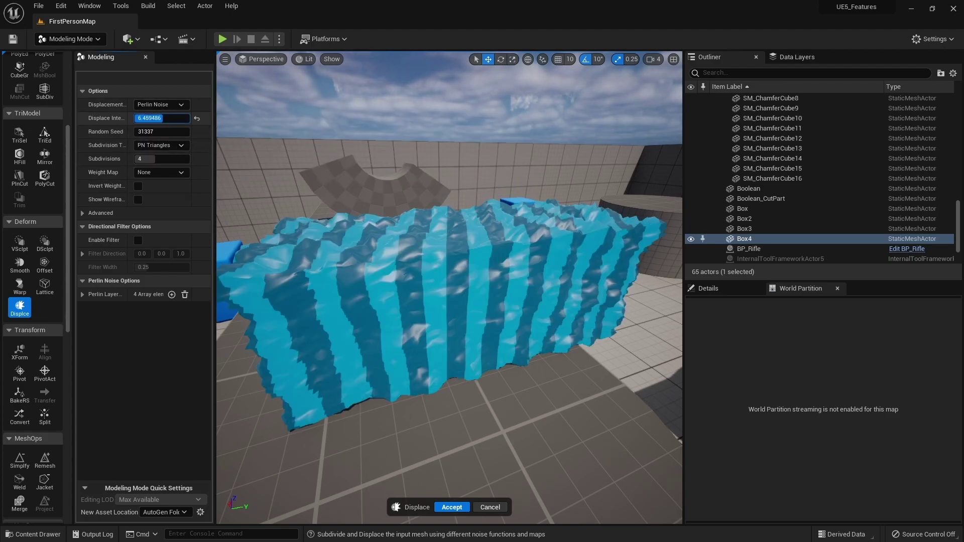
{"action": "mouse_move", "coordinate": [163, 118]}
{"action": "left_mouse_down"}
{"action": "mouse_move", "coordinate": [171, 118]}
{"action": "mouse_move", "coordinate": [148, 118]}
{"action": "left_mouse_up"}
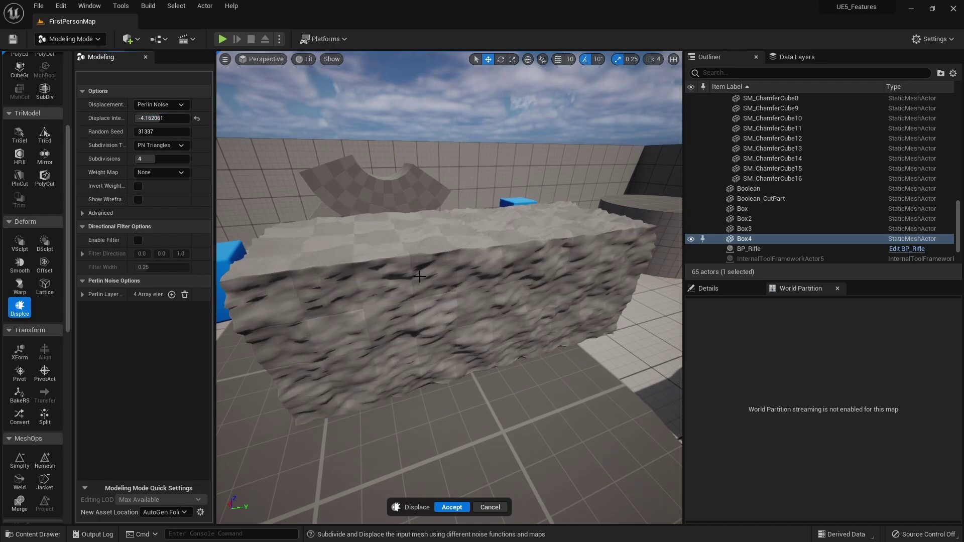
Keep PN Triangles subdivision, raise the displaced box's subdivisions to 6 and set the displace intensity to 5.
{"action": "right_click_drag", "start_coordinate": [420, 277], "coordinate": [329, 194]}
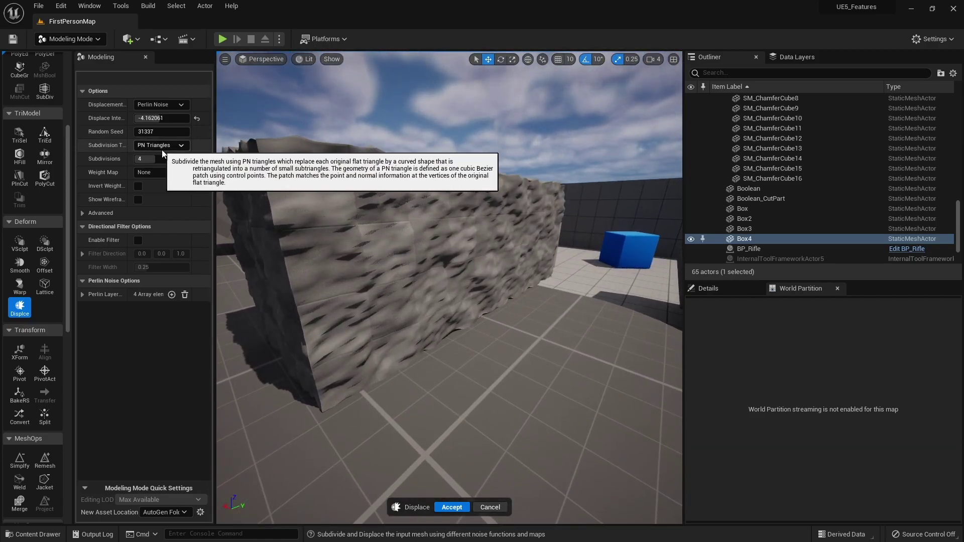
{"action": "left_click", "coordinate": [177, 149]}
{"action": "left_click", "coordinate": [163, 163]}
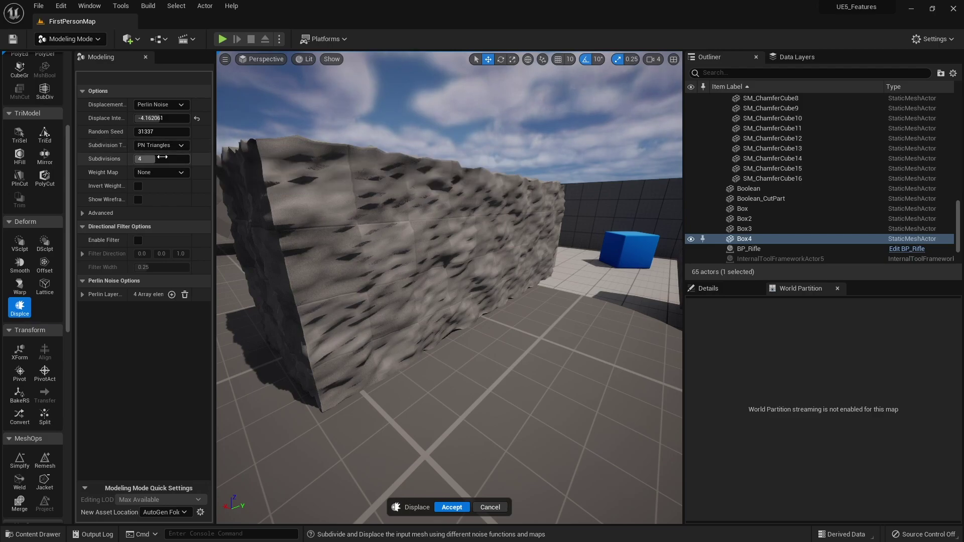
{"action": "left_click_drag", "start_coordinate": [154, 161], "coordinate": [167, 160]}
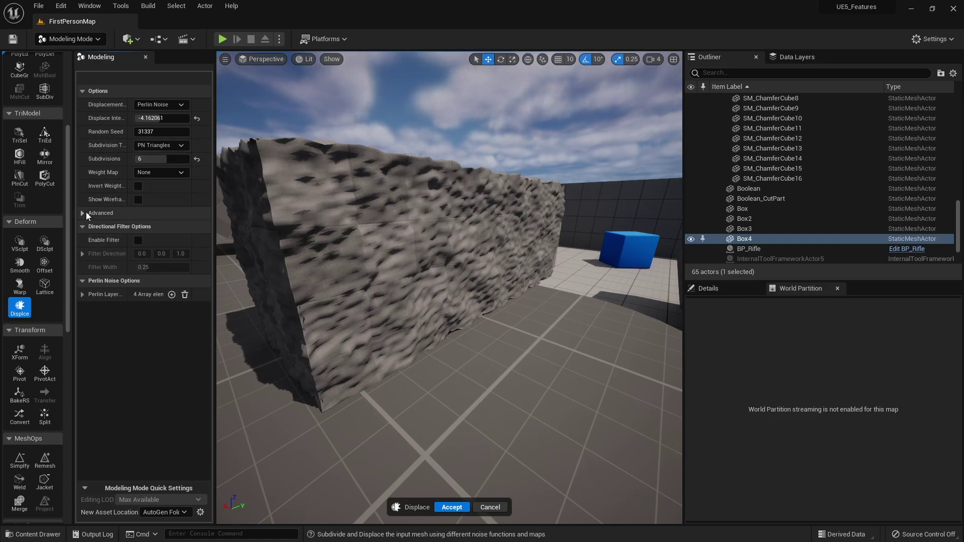
{"action": "left_click", "coordinate": [160, 121]}
{"action": "type", "text": "5"}
{"action": "key", "text": "Return"}
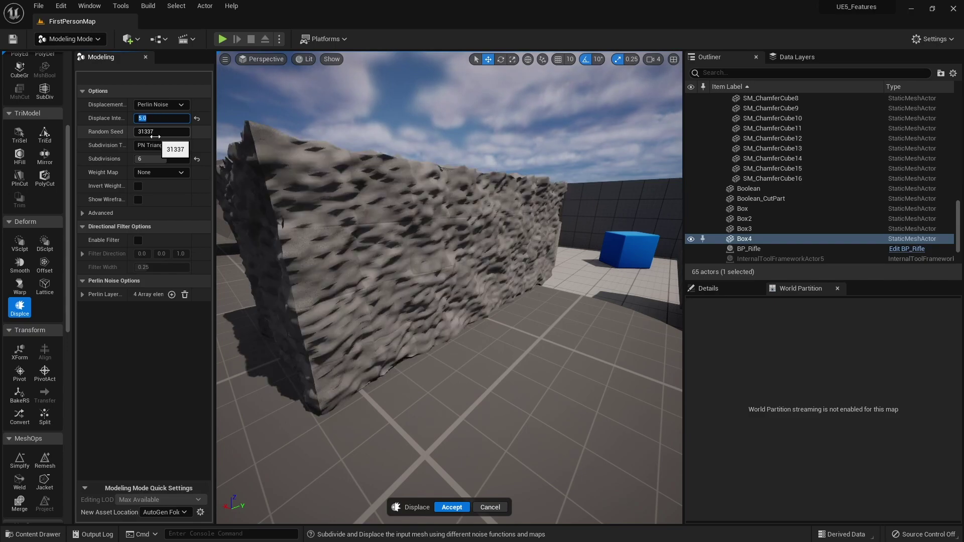
{"action": "right_click_drag", "start_coordinate": [461, 419], "coordinate": [382, 406]}
{"action": "key", "text": "s"}
{"action": "key", "text": "d"}
{"action": "key", "text": "w"}
{"action": "key", "text": "s"}
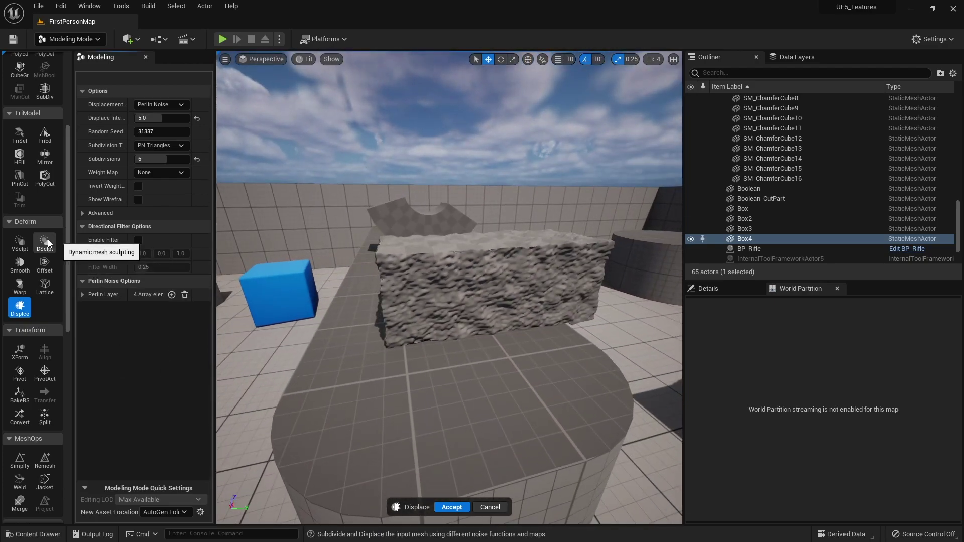